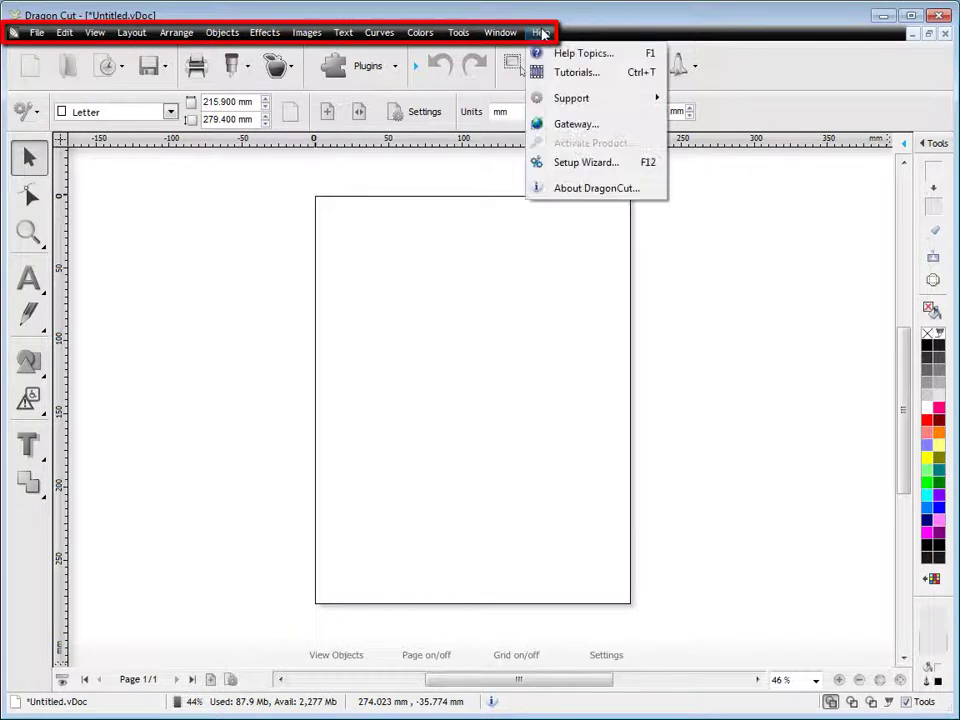
{"action": "mouse_move", "coordinate": [509, 35]}
{"action": "mouse_move", "coordinate": [462, 37]}
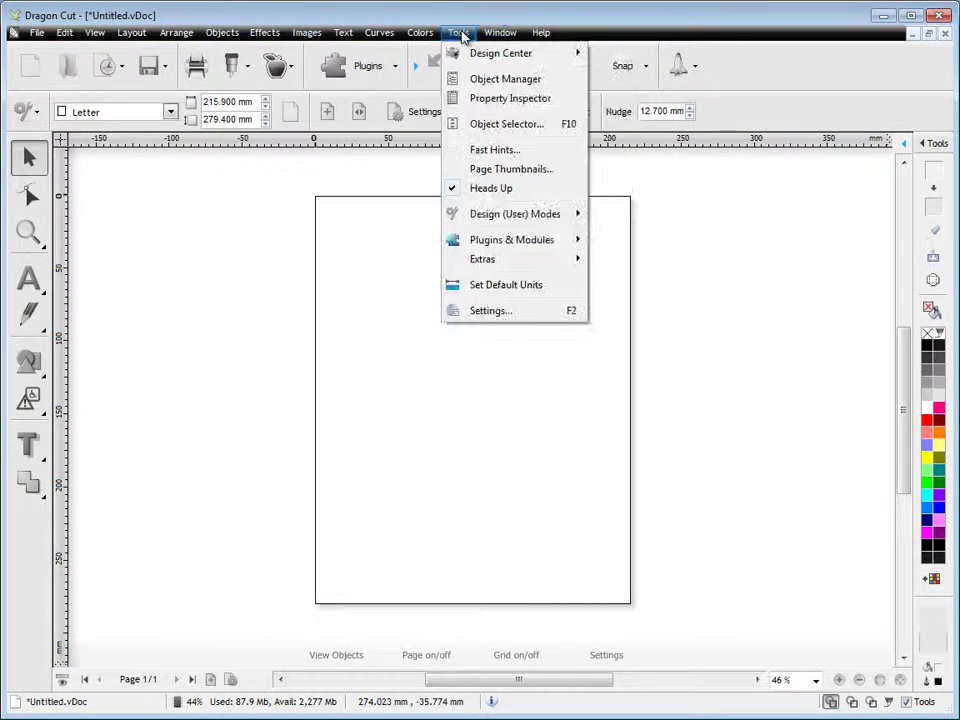
{"action": "mouse_move", "coordinate": [485, 52]}
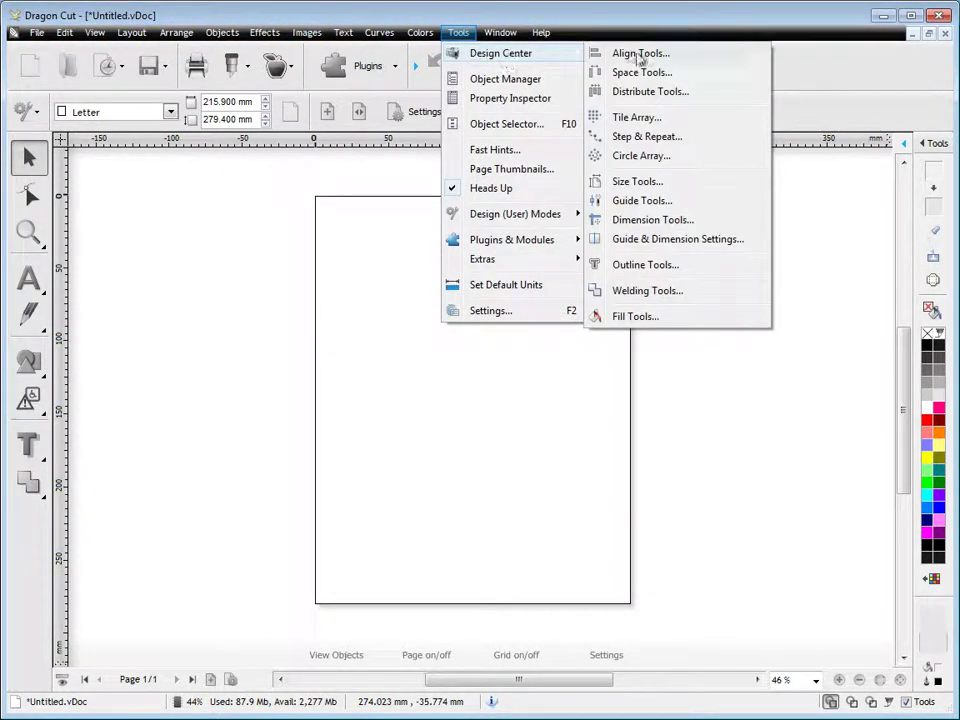
{"action": "left_click", "coordinate": [811, 62]}
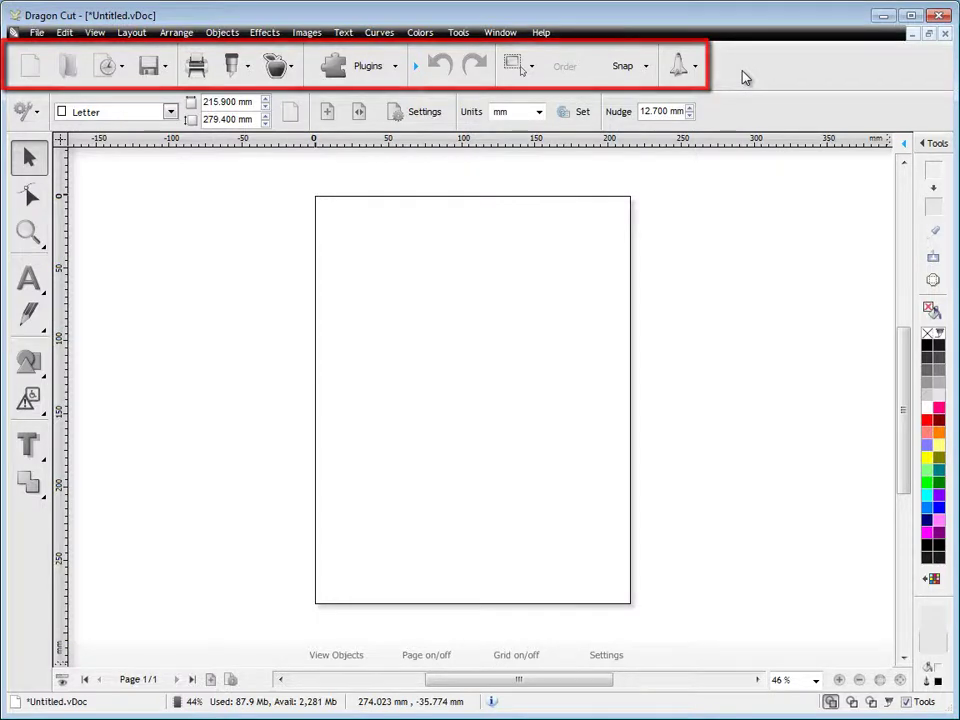
{"action": "left_click", "coordinate": [415, 66]}
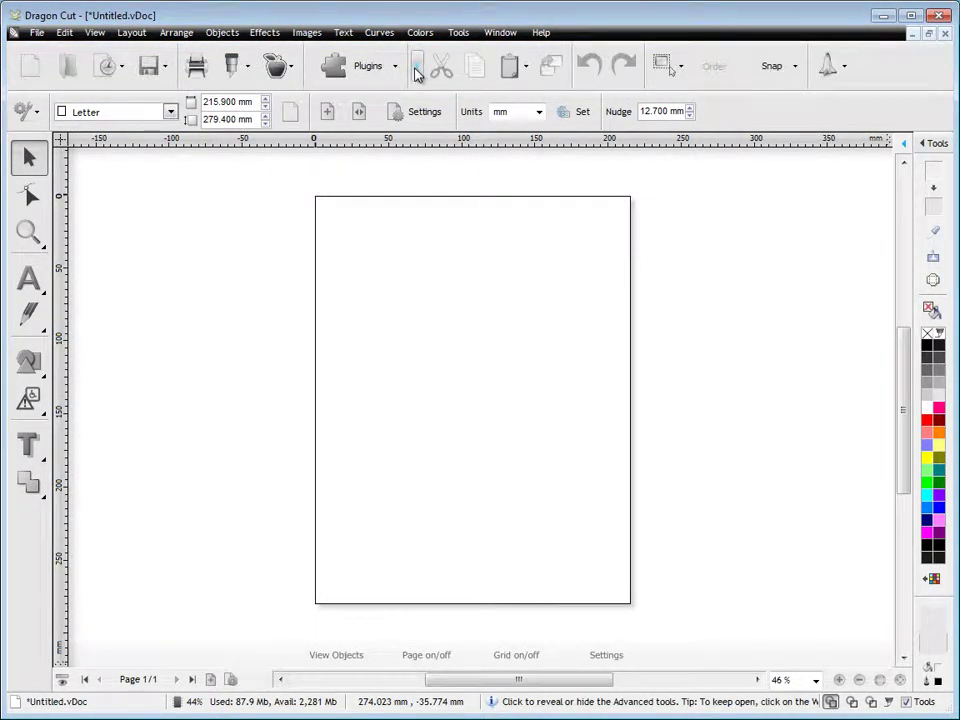
{"action": "left_click", "coordinate": [417, 70]}
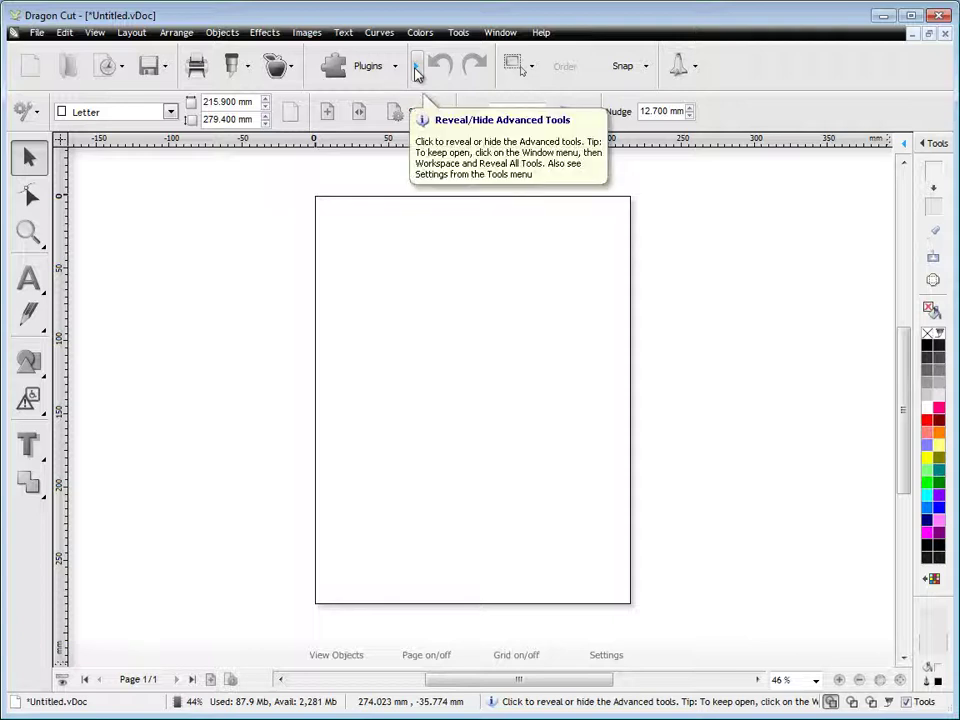
{"action": "left_click", "coordinate": [681, 70]}
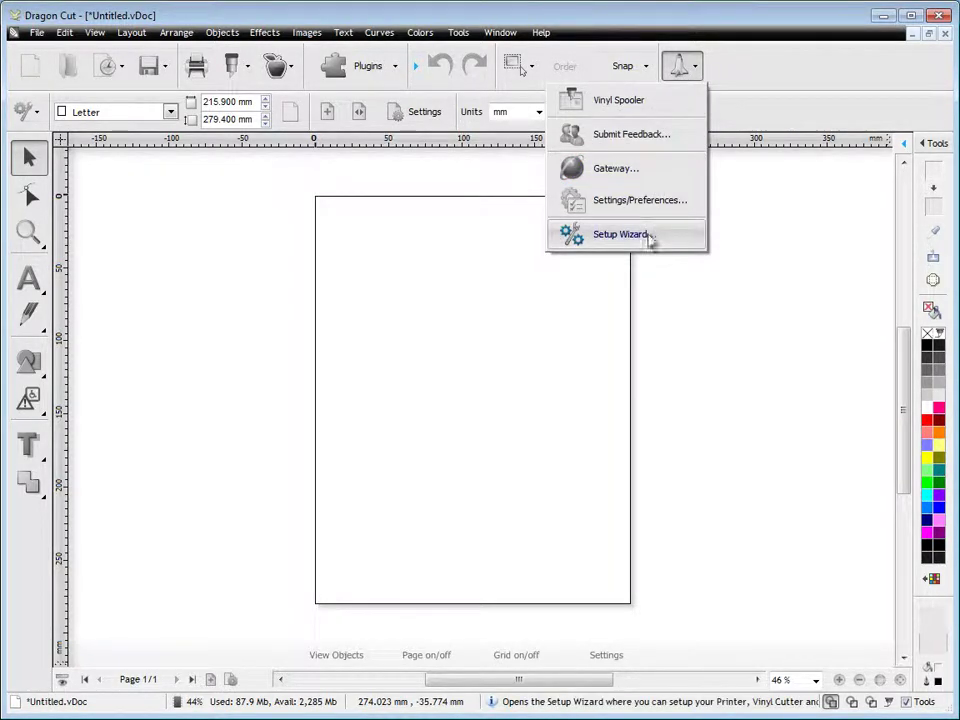
{"action": "left_click", "coordinate": [745, 96]}
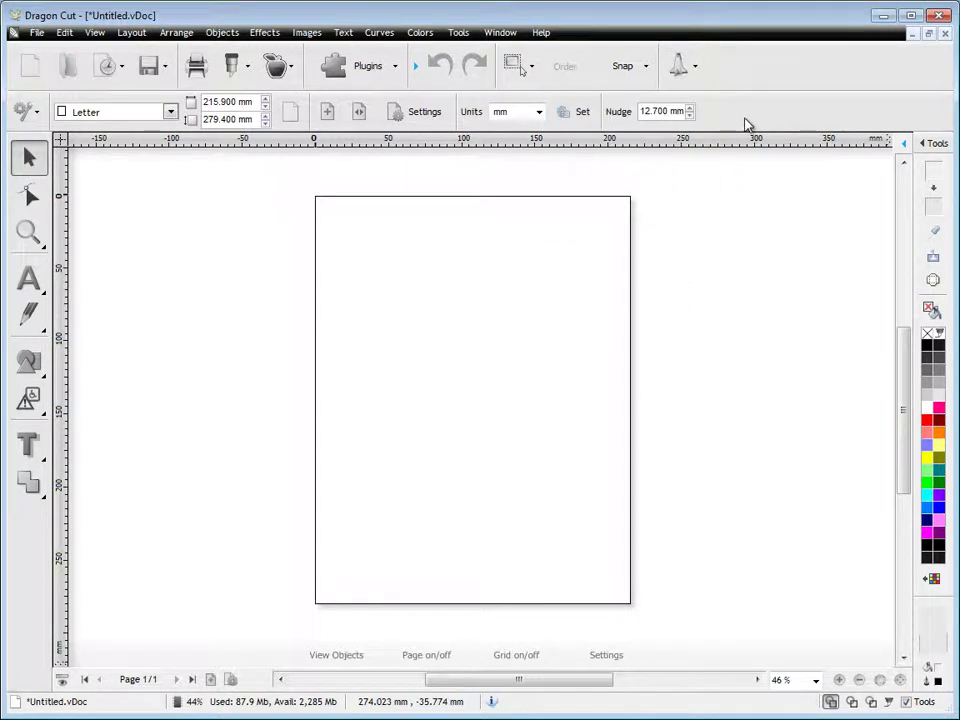
- Add the artistic text "The quick brown fox" near the top of the page
{"action": "left_click", "coordinate": [33, 285]}
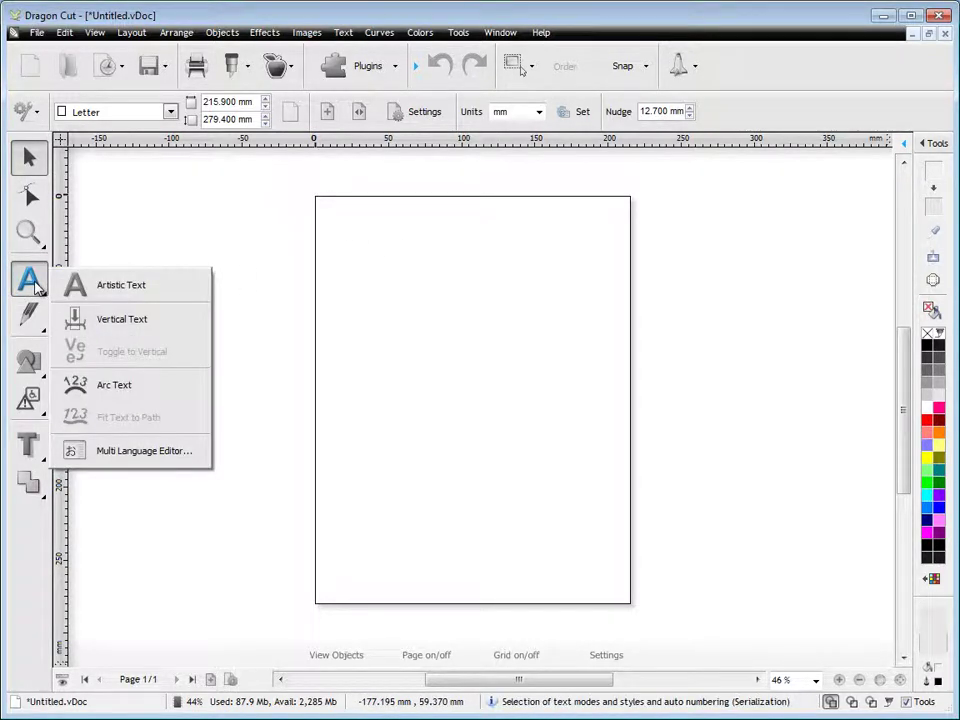
{"action": "left_click", "coordinate": [119, 286]}
{"action": "left_click", "coordinate": [361, 258]}
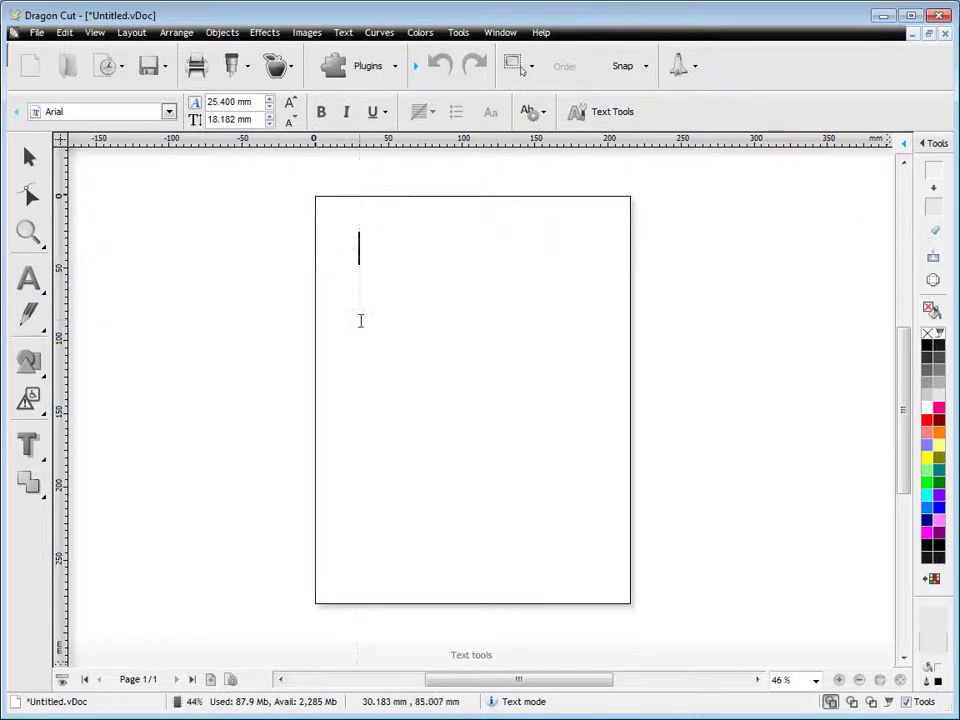
{"action": "type", "text": "The "}
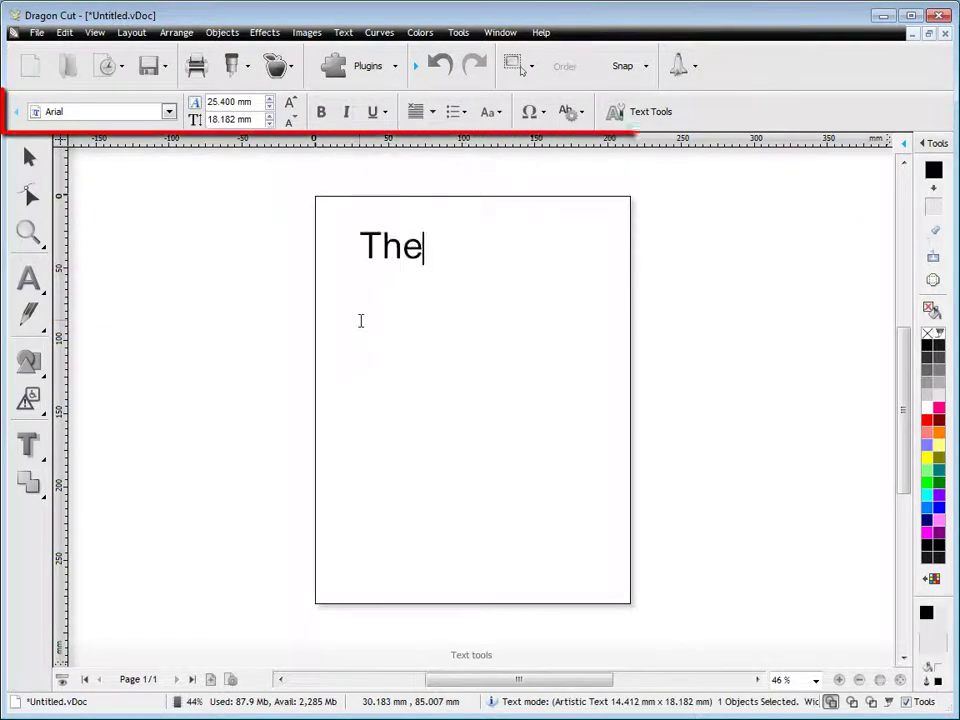
{"action": "type", "text": "quick "}
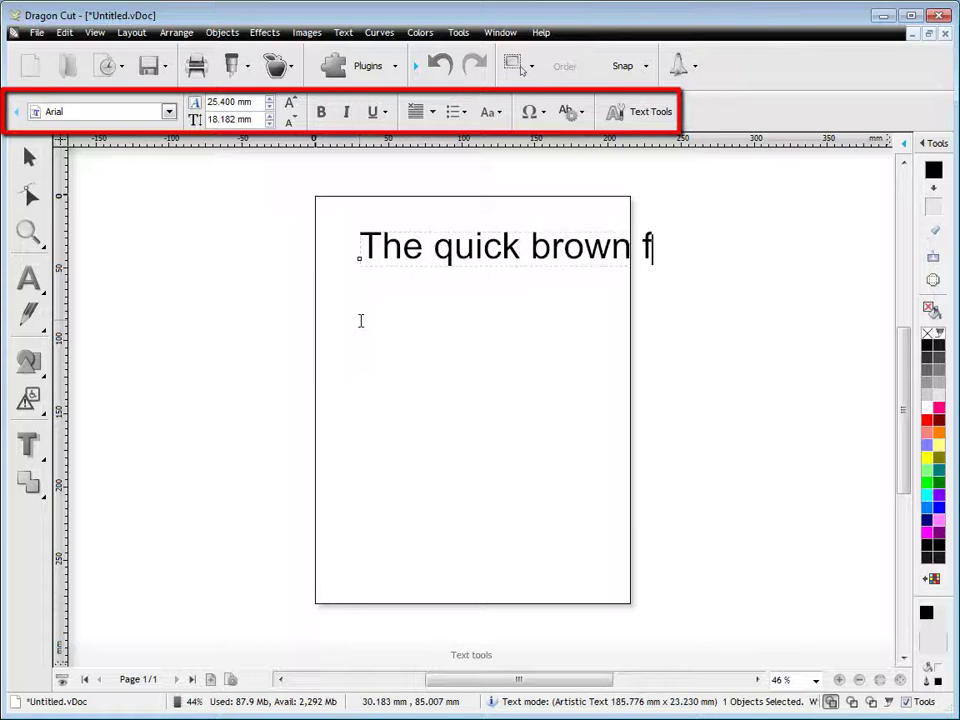
{"action": "type", "text": "brown fox"}
{"action": "key", "text": "Escape"}
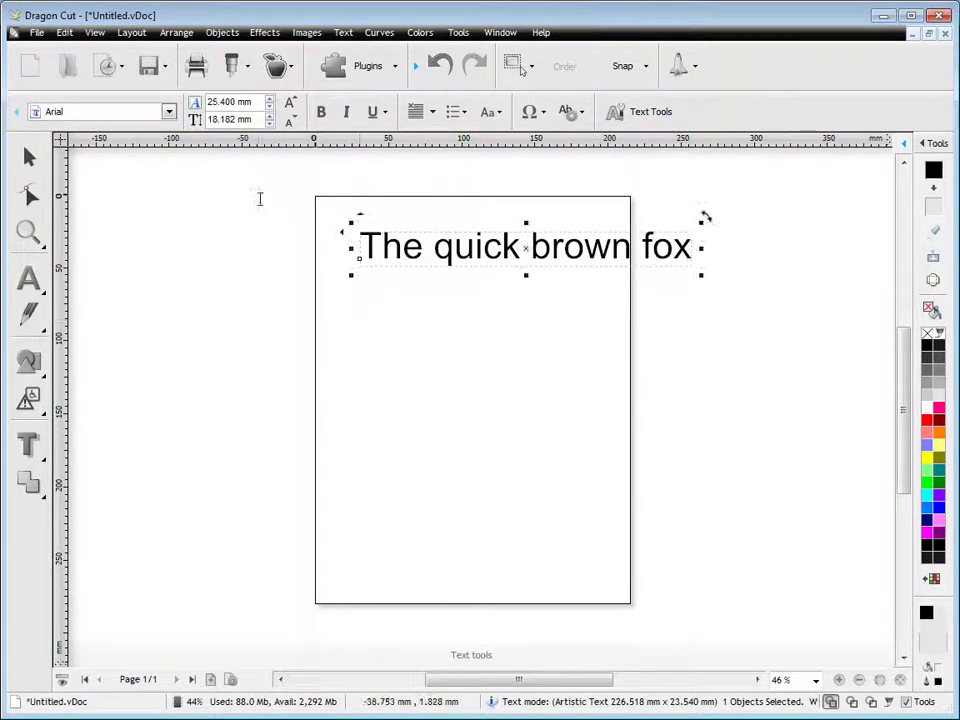
{"action": "left_click", "coordinate": [573, 114]}
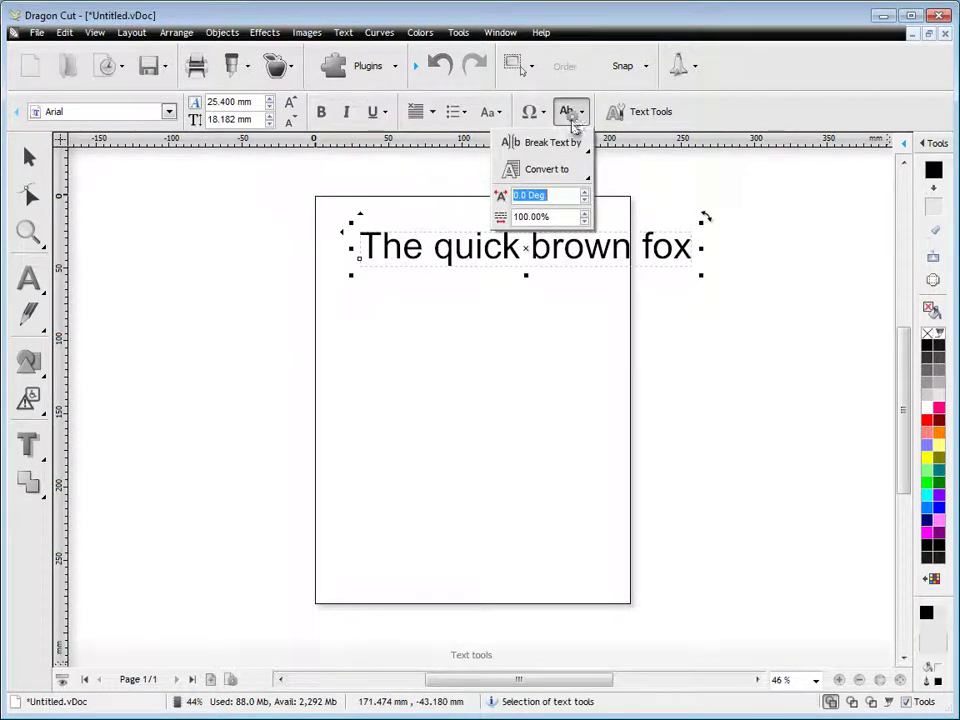
{"action": "mouse_move", "coordinate": [565, 143]}
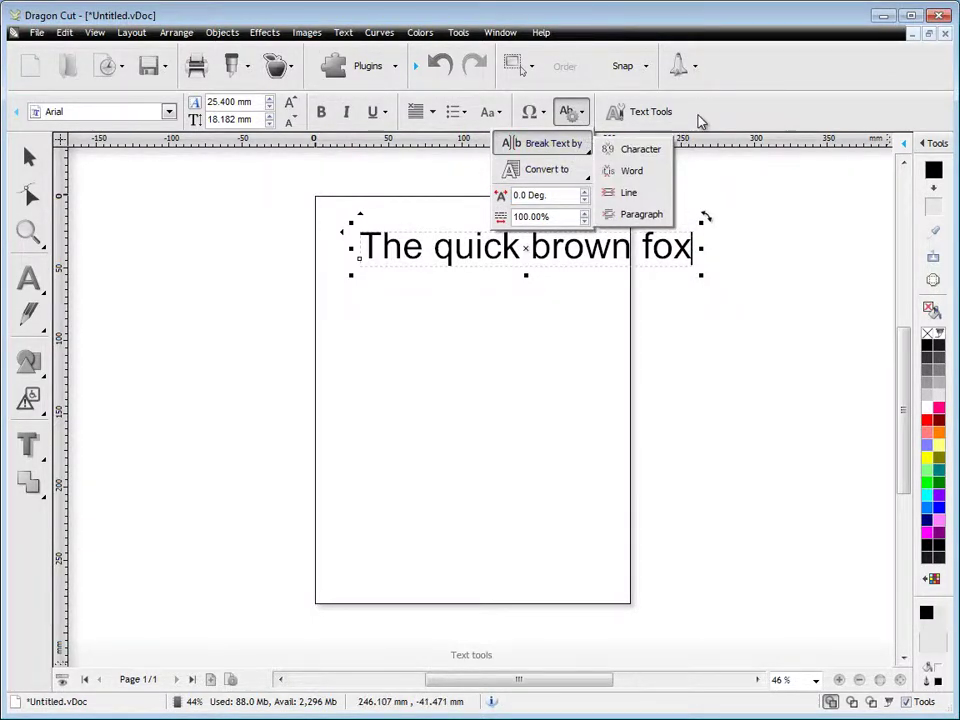
{"action": "left_click", "coordinate": [653, 121]}
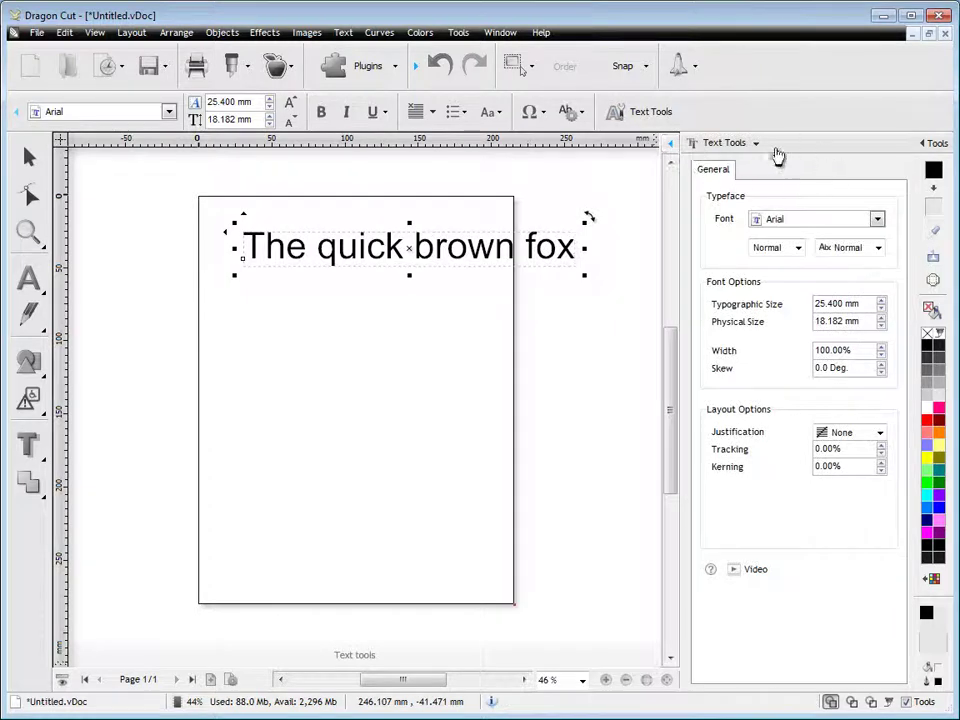
{"action": "left_click", "coordinate": [919, 146]}
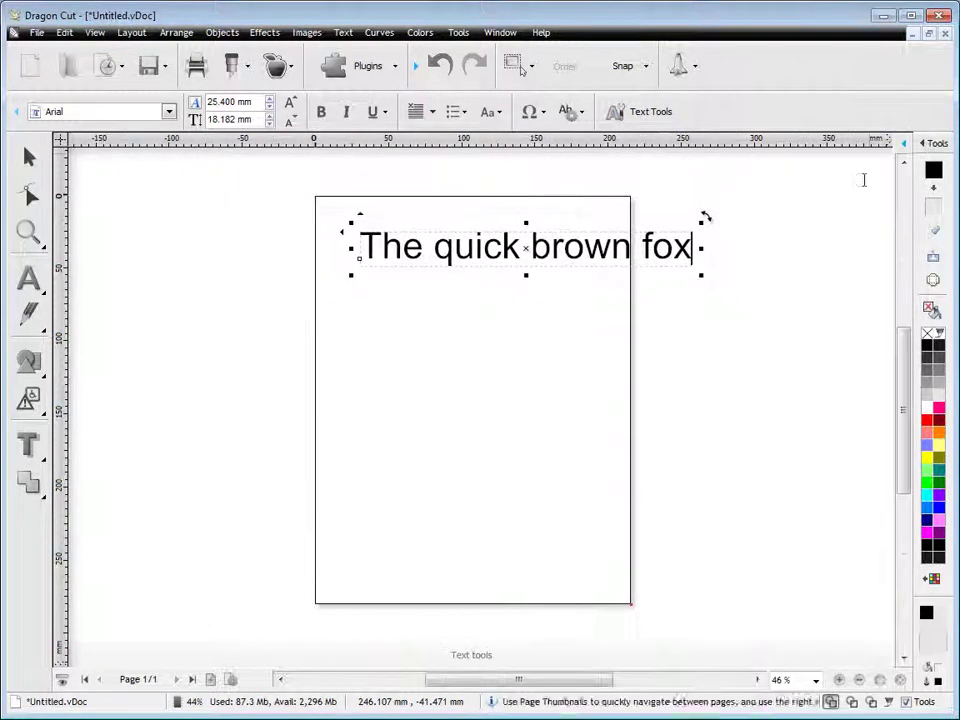
- Move the "The quick brown fox" text down and left so it is roughly centred across the page
{"action": "left_click_drag", "start_coordinate": [525, 251], "coordinate": [469, 277]}
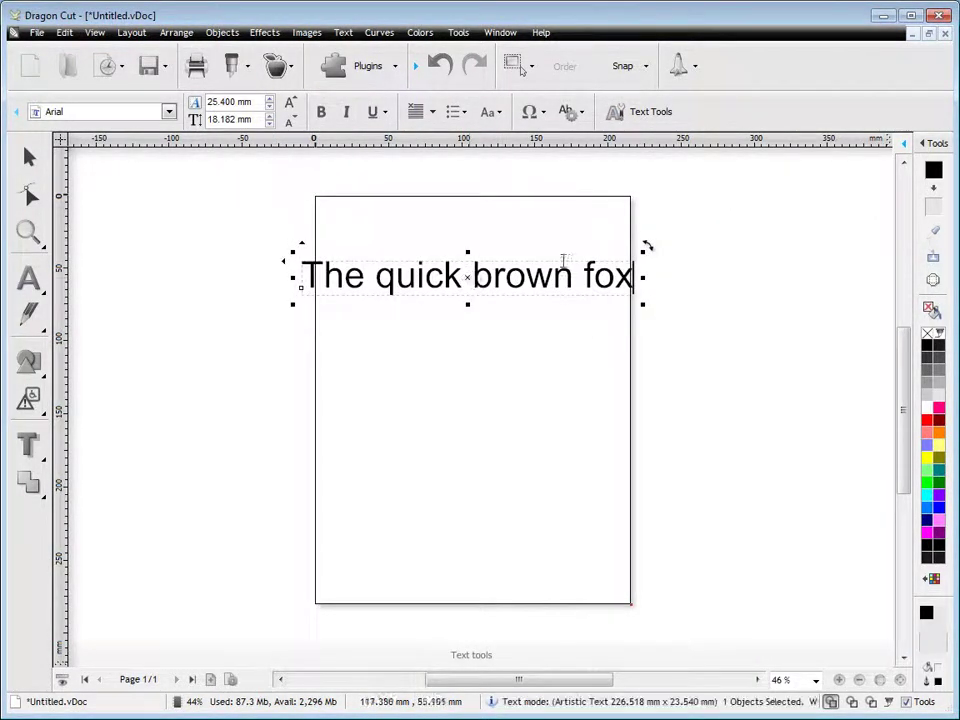
- Draw a wavy open curve about 314 mm wide and 49 mm high across the page beneath the text
{"action": "left_click", "coordinate": [29, 313]}
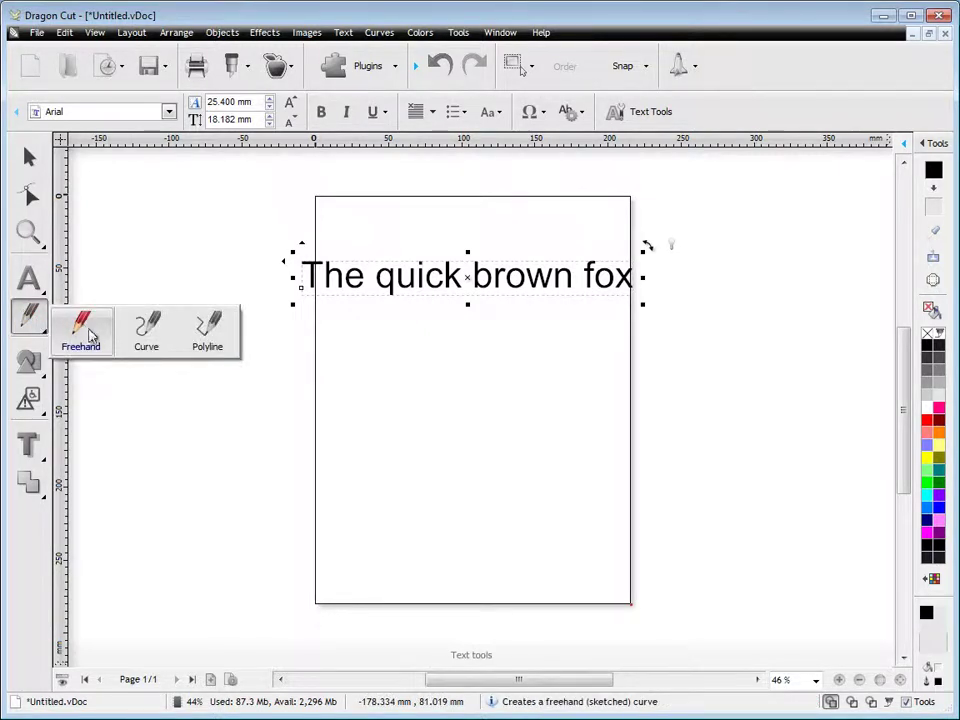
{"action": "left_click", "coordinate": [146, 326]}
{"action": "left_click", "coordinate": [362, 304]}
{"action": "left_click", "coordinate": [413, 383]}
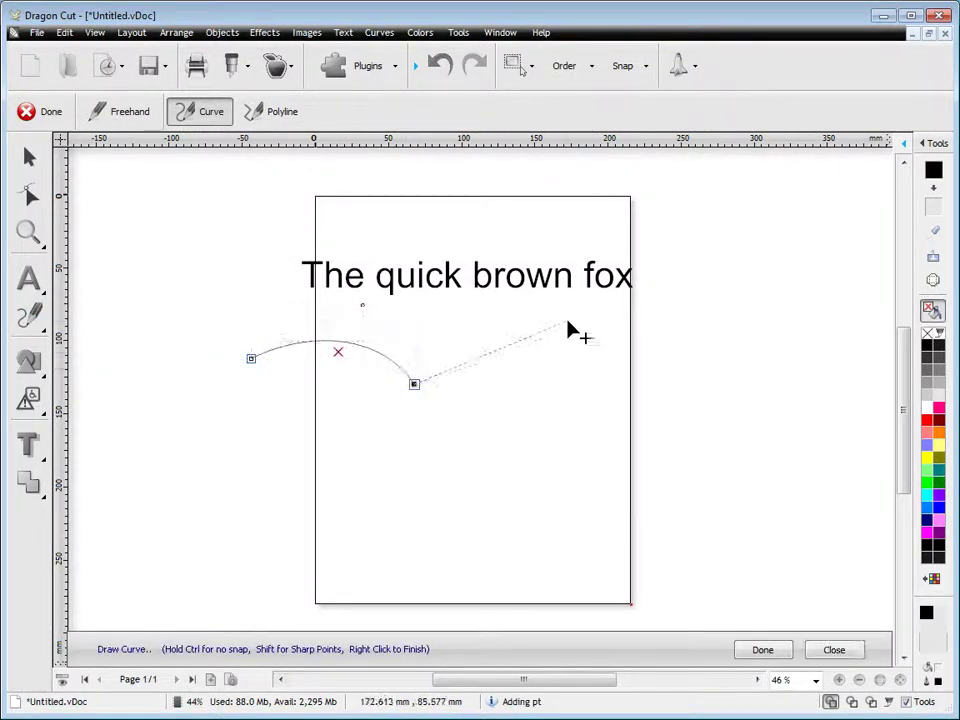
{"action": "left_click", "coordinate": [568, 321]}
{"action": "left_click", "coordinate": [710, 396]}
{"action": "left_click", "coordinate": [765, 650]}
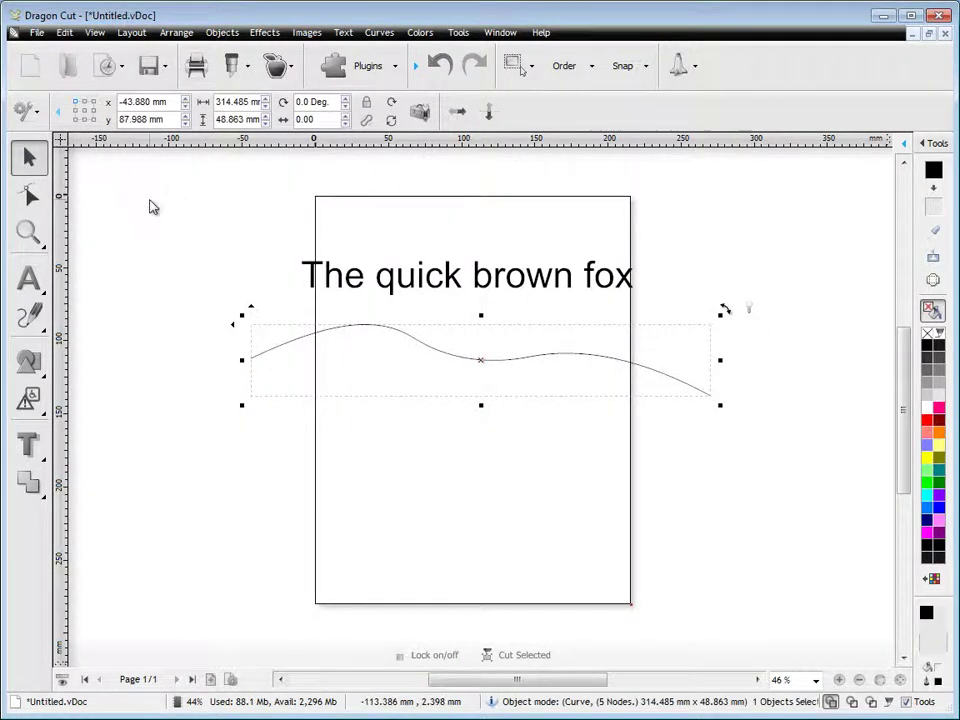
- In node editing, reveal the advanced options and move the curve's left control point up and its middle one down to about X 108, Y 134 mm
{"action": "left_click", "coordinate": [29, 196]}
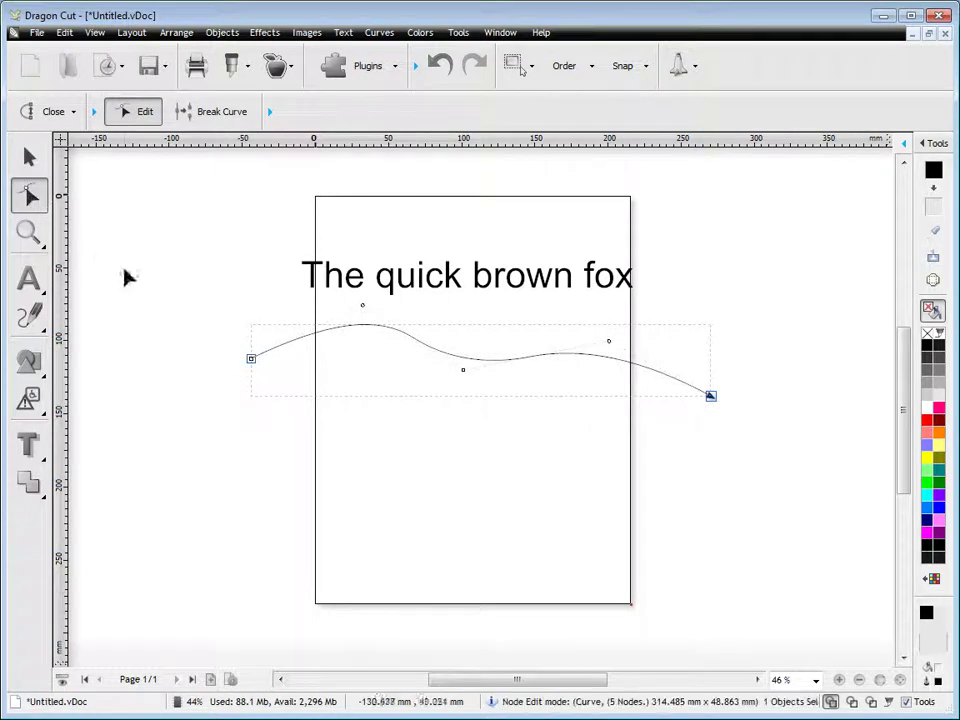
{"action": "left_click", "coordinate": [93, 114]}
{"action": "left_click", "coordinate": [303, 112]}
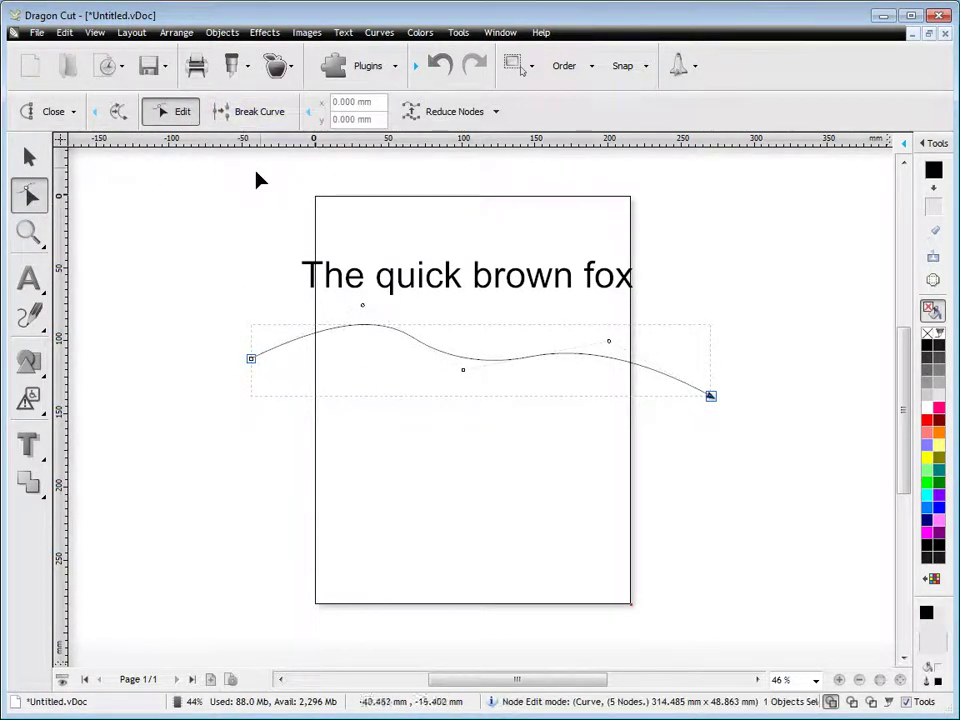
{"action": "left_click_drag", "start_coordinate": [365, 305], "coordinate": [364, 296]}
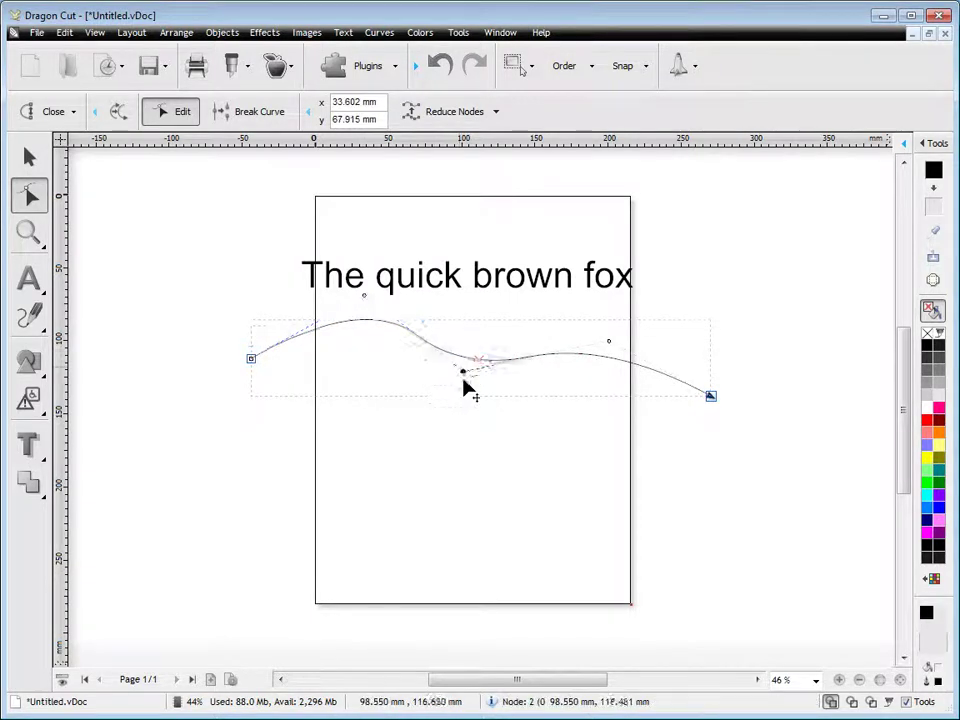
{"action": "left_click_drag", "start_coordinate": [463, 380], "coordinate": [472, 373]}
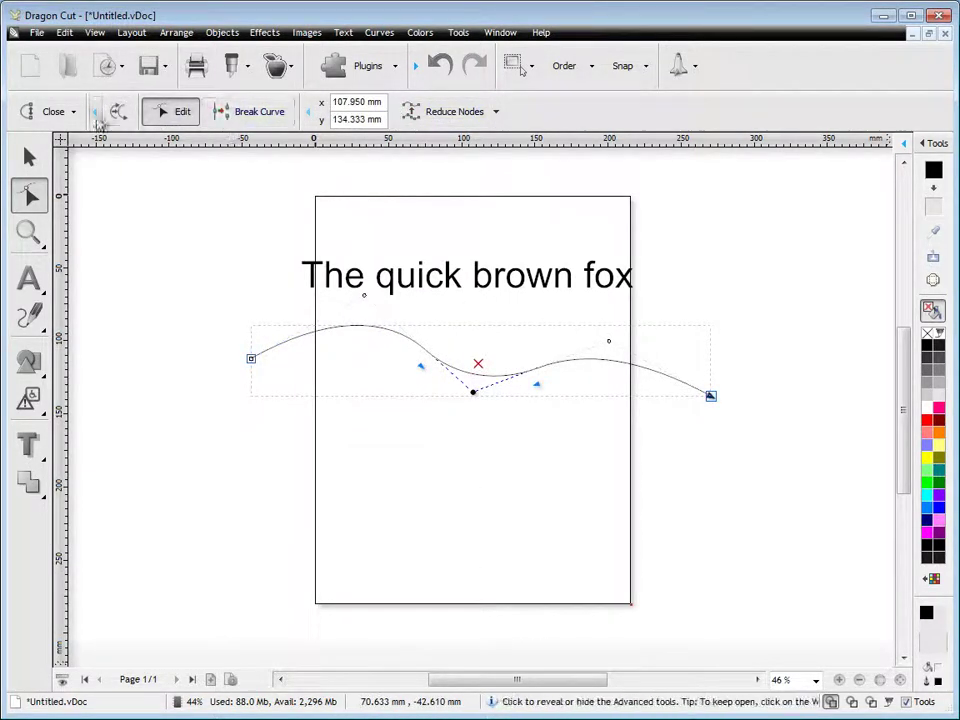
- Apply Reduce Nodes to the curve and move its right control point to about X 208, Y 92 mm
{"action": "left_click", "coordinate": [495, 113]}
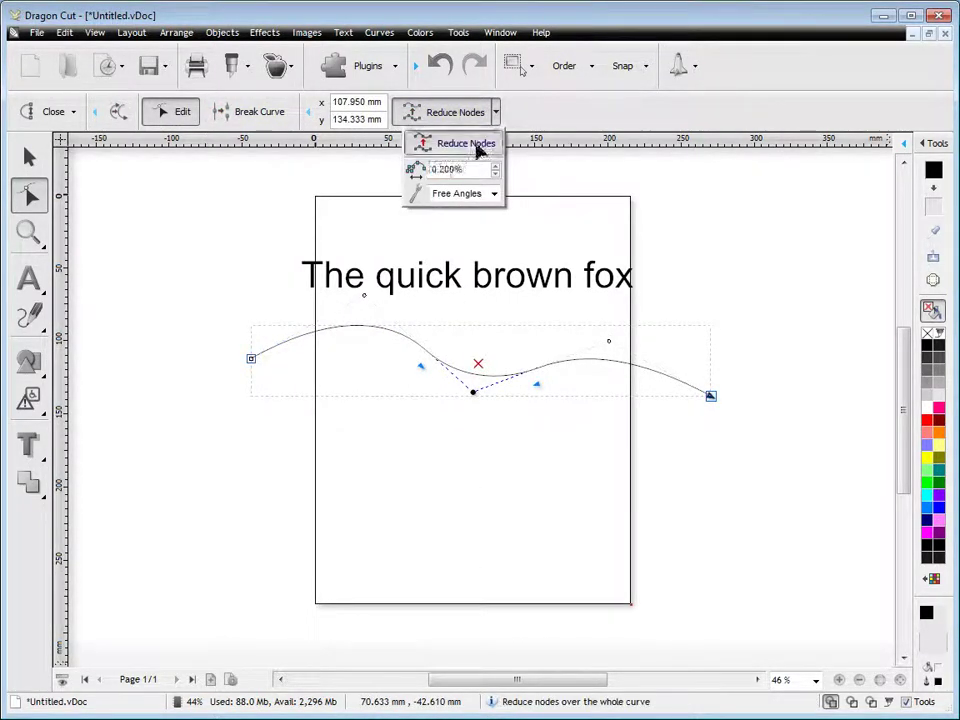
{"action": "left_click", "coordinate": [478, 148]}
{"action": "left_click_drag", "start_coordinate": [609, 340], "coordinate": [617, 330]}
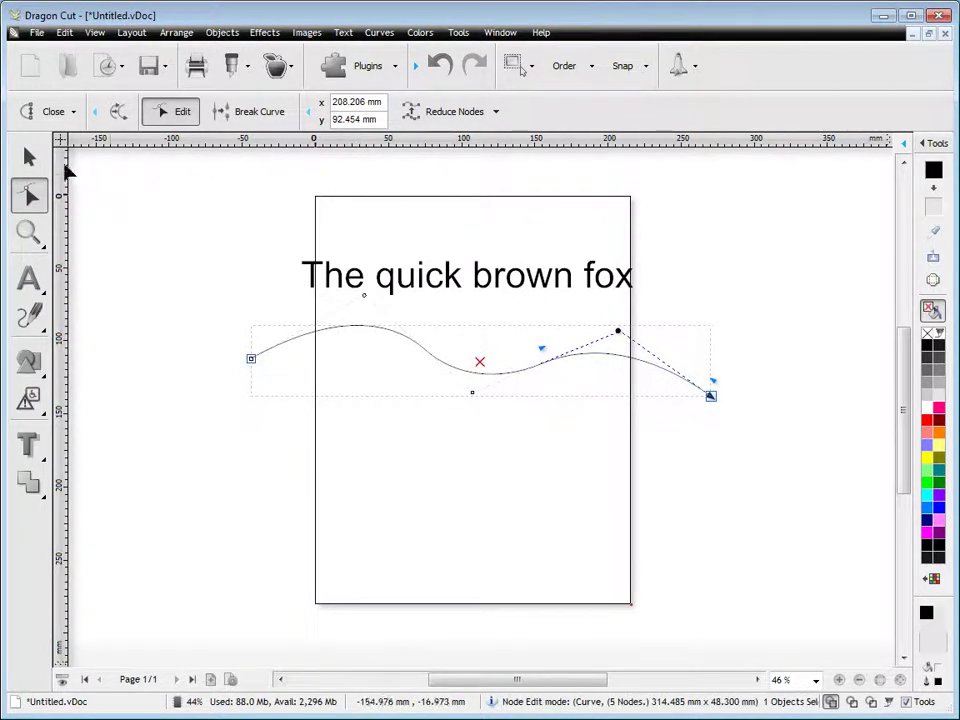
- Add the vertical text "hotel" outside the page's left edge and move it to about X -62, Y 7 mm
{"action": "left_click", "coordinate": [28, 278]}
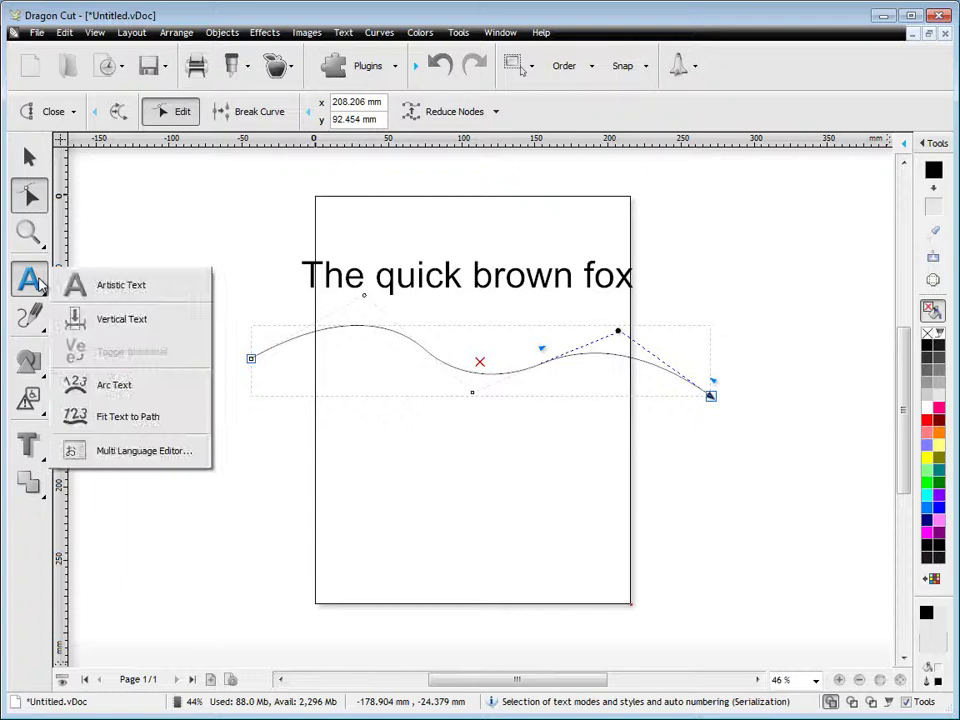
{"action": "left_click", "coordinate": [125, 322]}
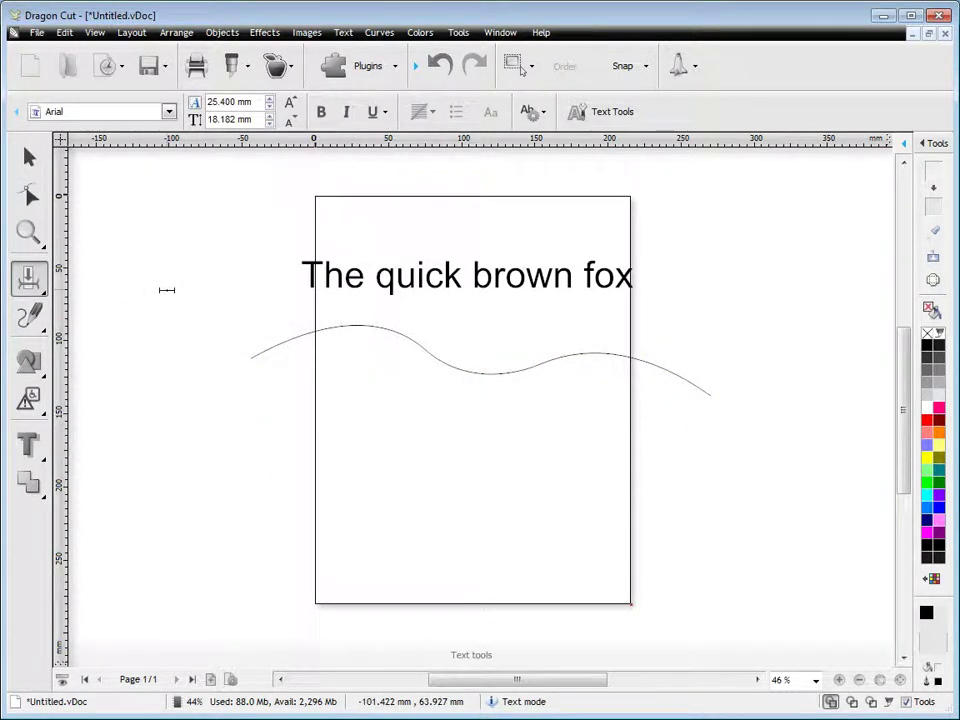
{"action": "type", "text": "hotel"}
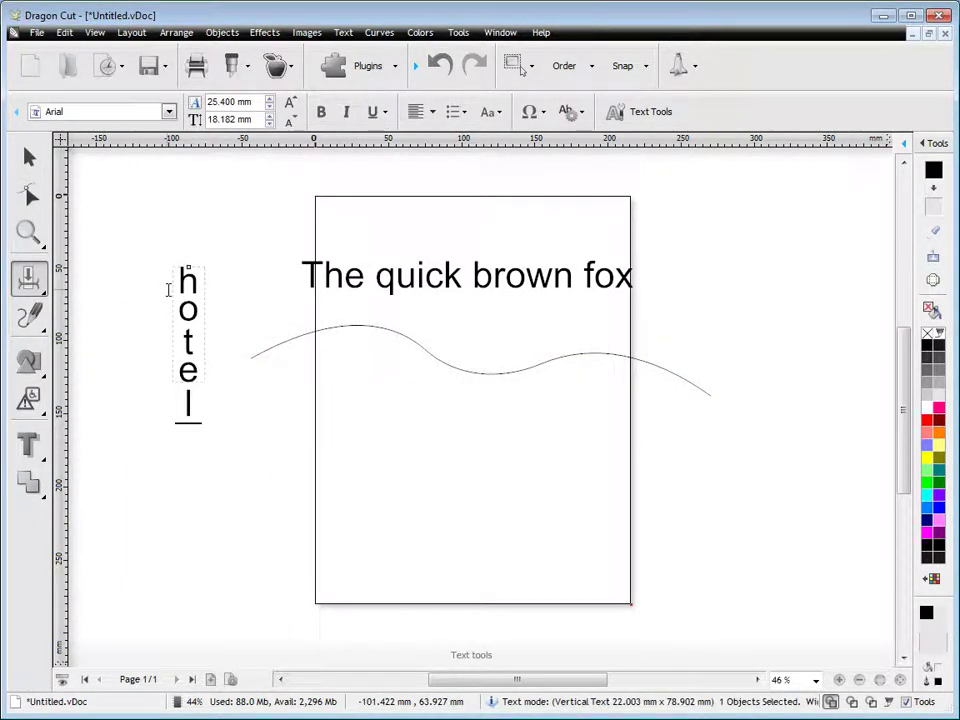
{"action": "left_click", "coordinate": [29, 157]}
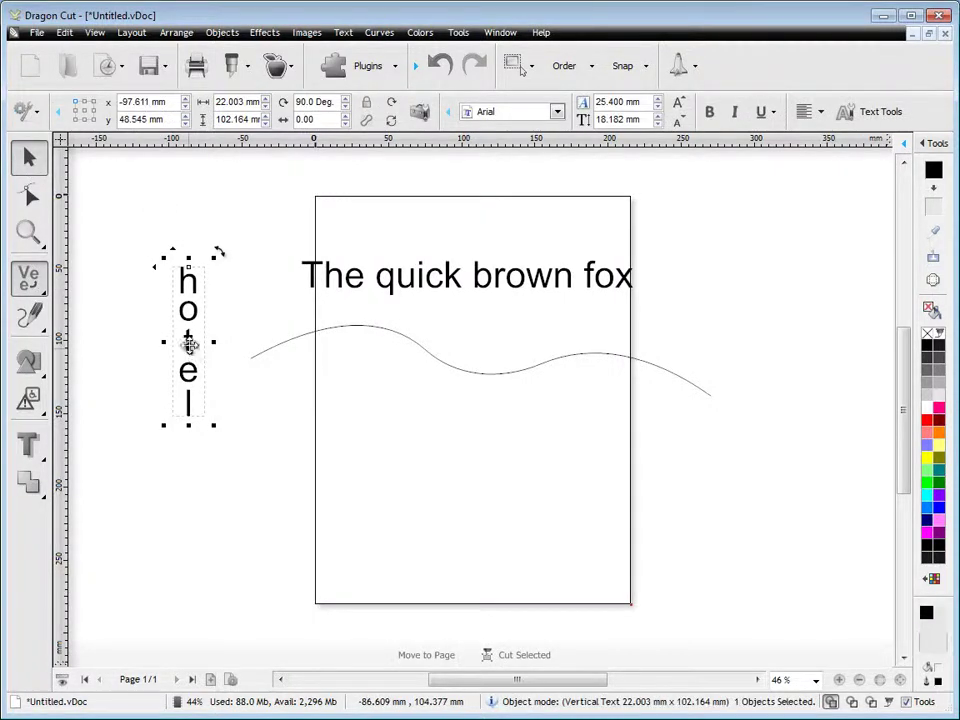
{"action": "left_click_drag", "start_coordinate": [186, 343], "coordinate": [232, 290]}
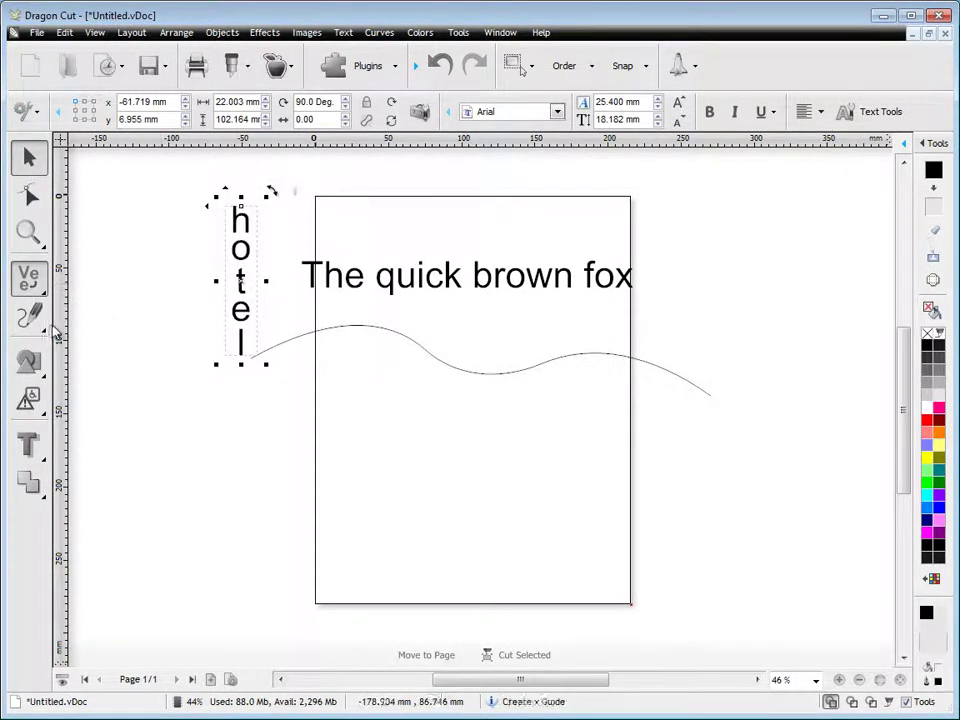
- Add the arc text "text on an arc" around a circle centred in the lower part of the page
{"action": "left_click", "coordinate": [28, 276]}
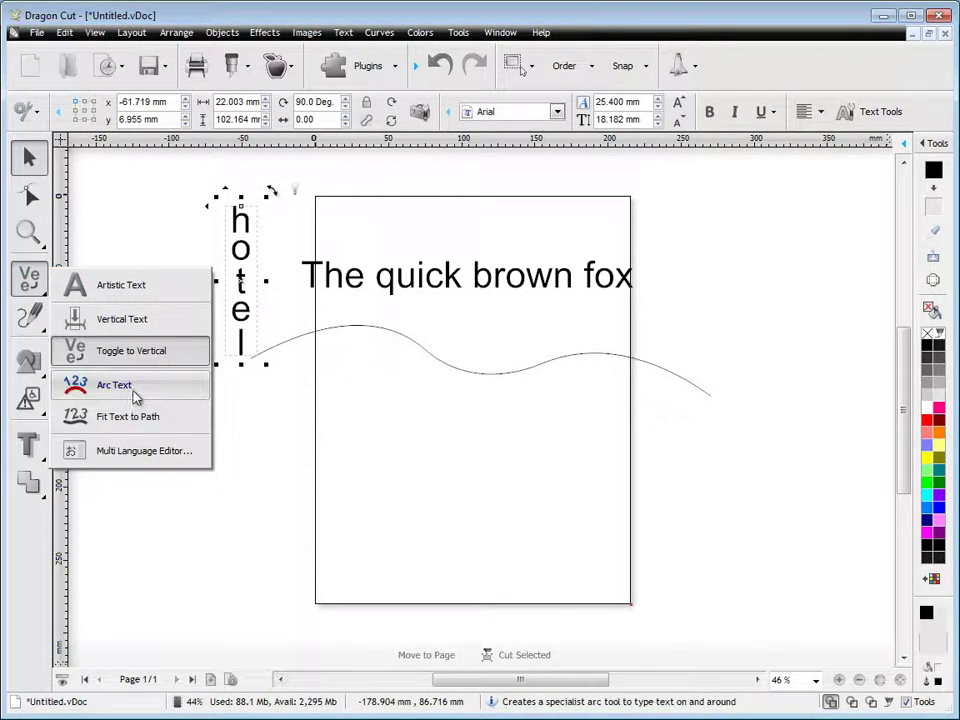
{"action": "left_click", "coordinate": [85, 386]}
{"action": "left_click", "coordinate": [461, 488]}
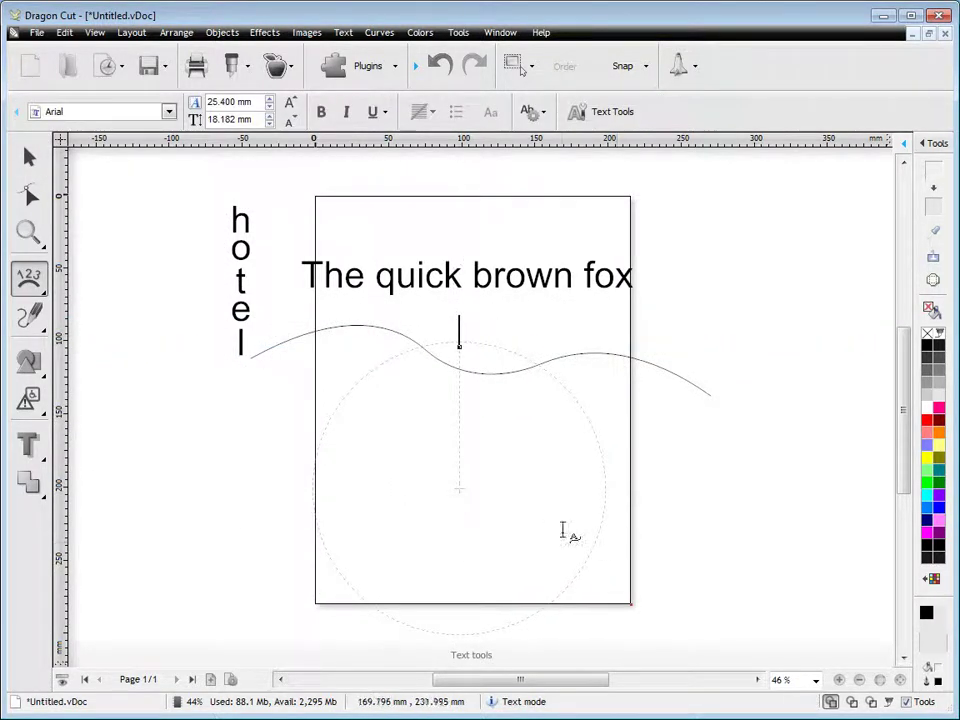
{"action": "type", "text": "text o"}
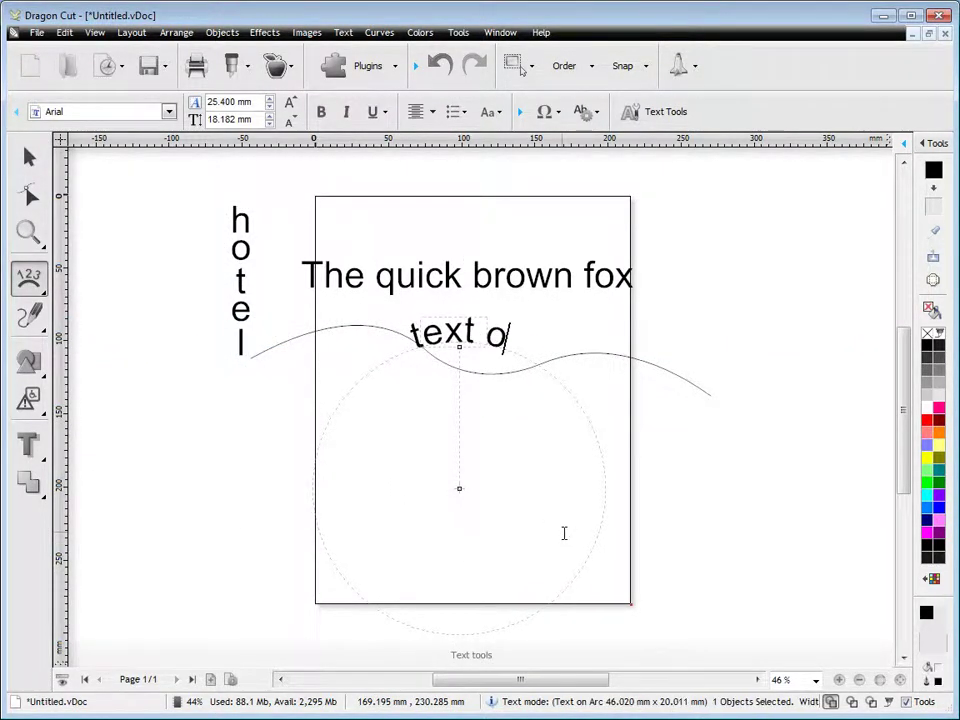
{"action": "type", "text": "n an arc"}
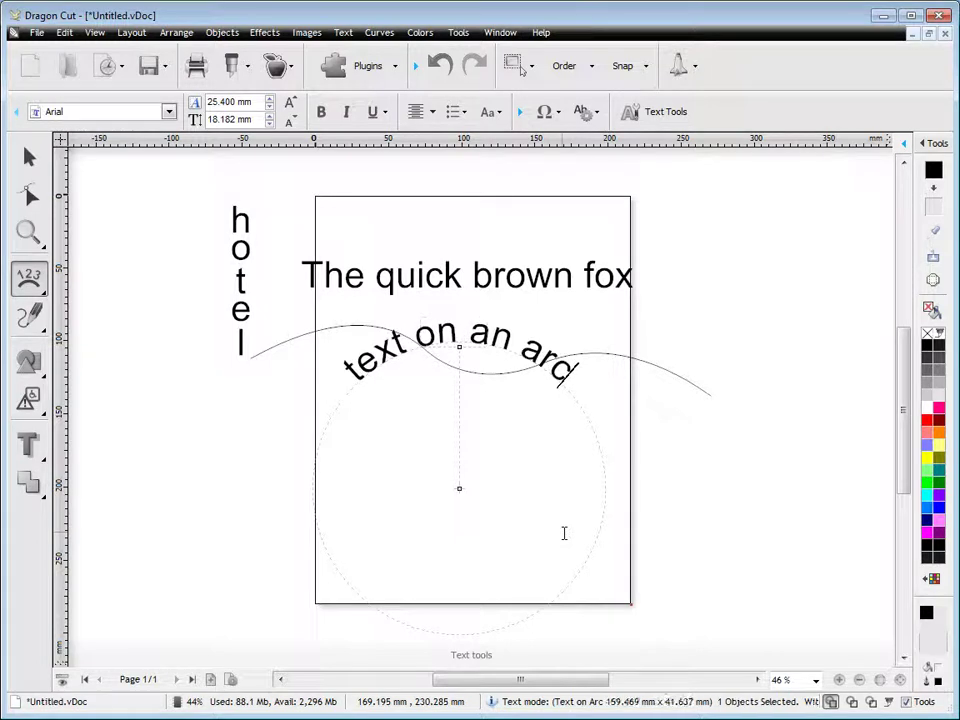
- Move the arc text past the page's upper right corner to about X 202, Y 8 mm
{"action": "left_click", "coordinate": [29, 157]}
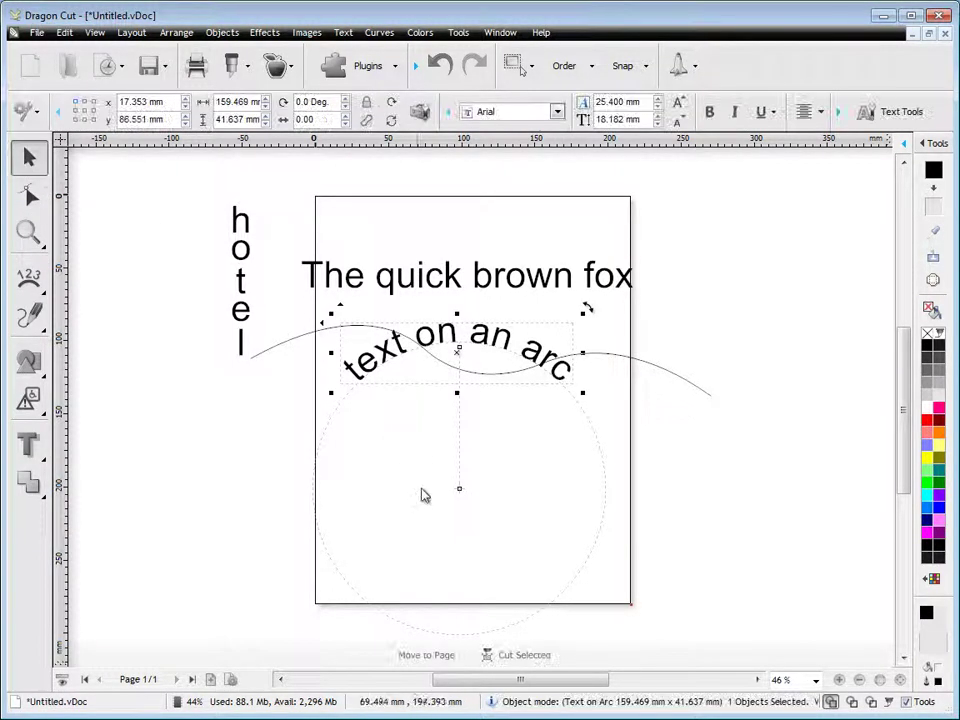
{"action": "left_click_drag", "start_coordinate": [467, 497], "coordinate": [737, 383]}
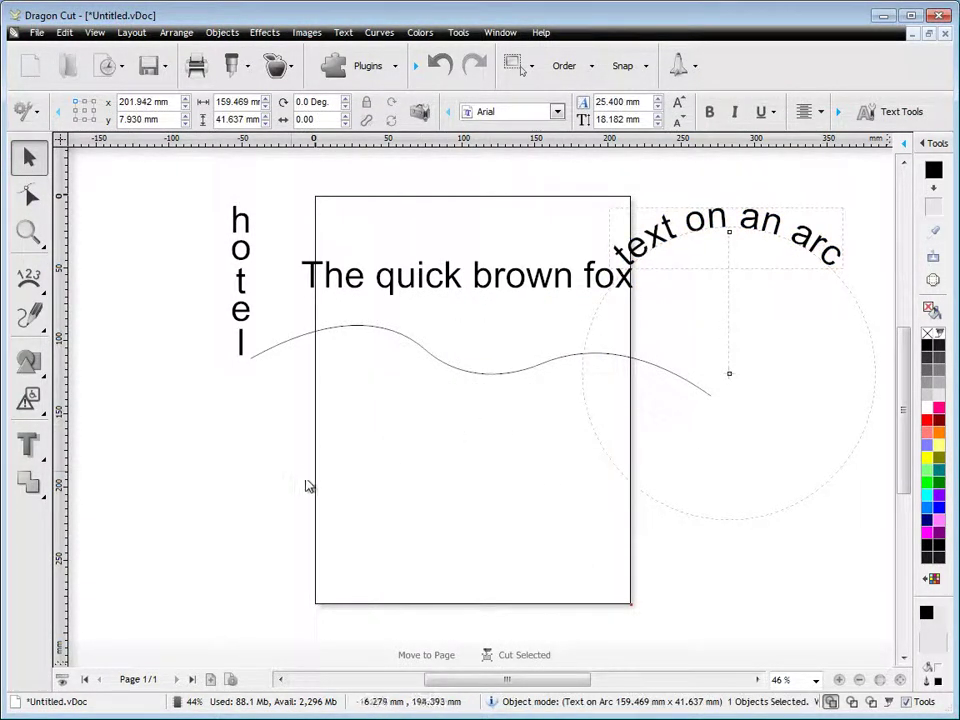
- Draw a rectangle and shape it into a thick rounded frame about 130 × 98 mm, placed at about X 15, Y 125 mm
{"action": "left_click", "coordinate": [36, 362]}
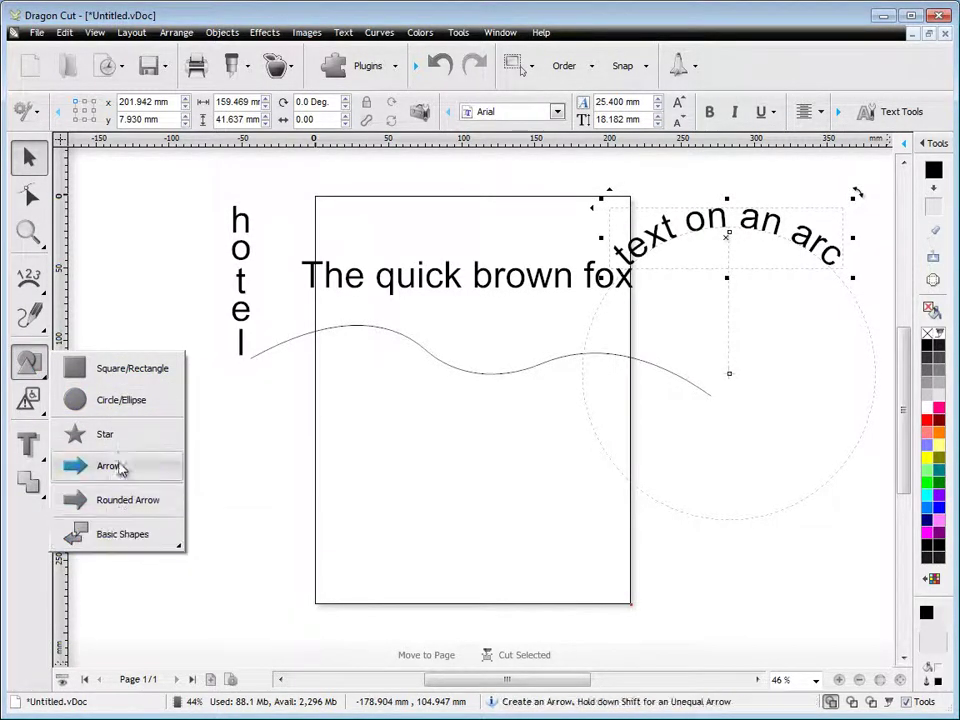
{"action": "left_click", "coordinate": [118, 371]}
{"action": "left_click_drag", "start_coordinate": [369, 392], "coordinate": [560, 536]}
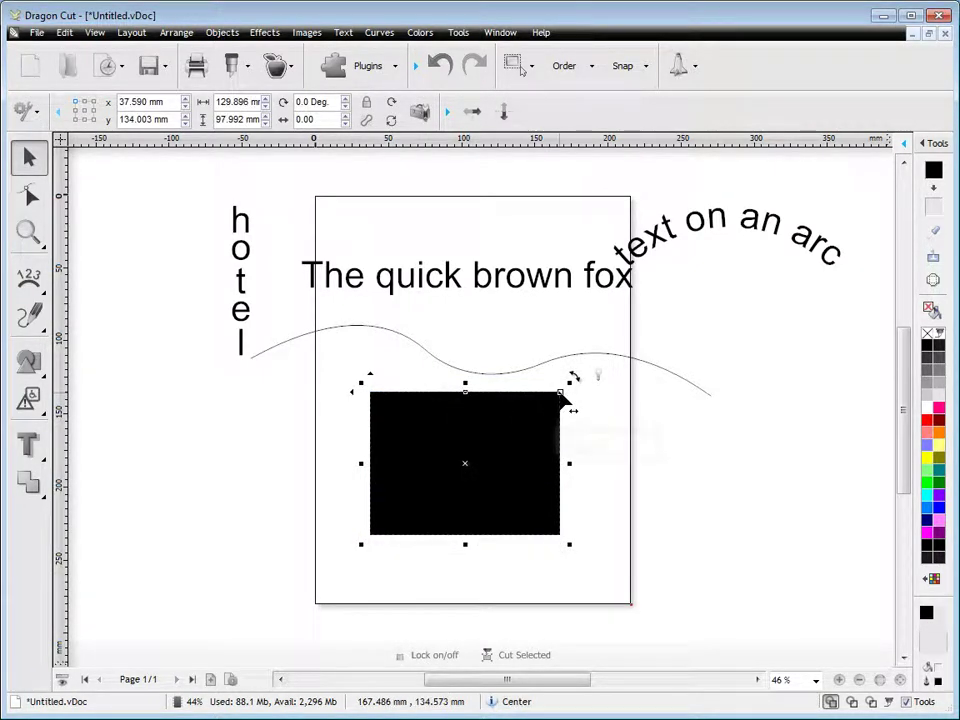
{"action": "left_click_drag", "start_coordinate": [561, 393], "coordinate": [562, 434]}
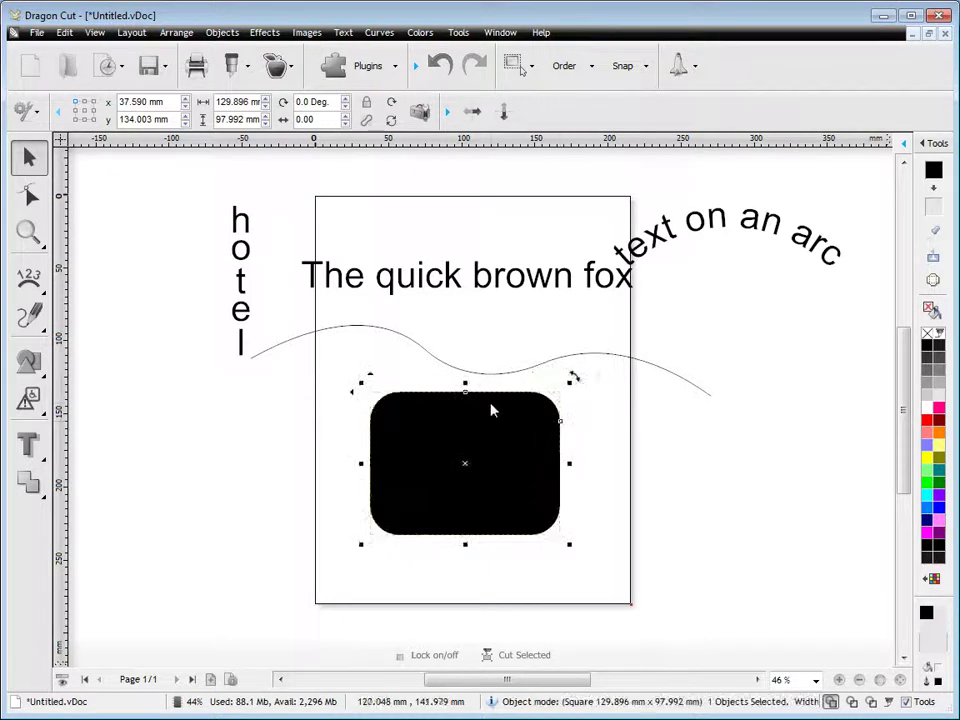
{"action": "left_click_drag", "start_coordinate": [471, 465], "coordinate": [437, 452]}
- Draw an arrow beside the frame and reshape it with a thin shaft and long swept-back head, about 165 × 64 mm overall
{"action": "left_click", "coordinate": [30, 362]}
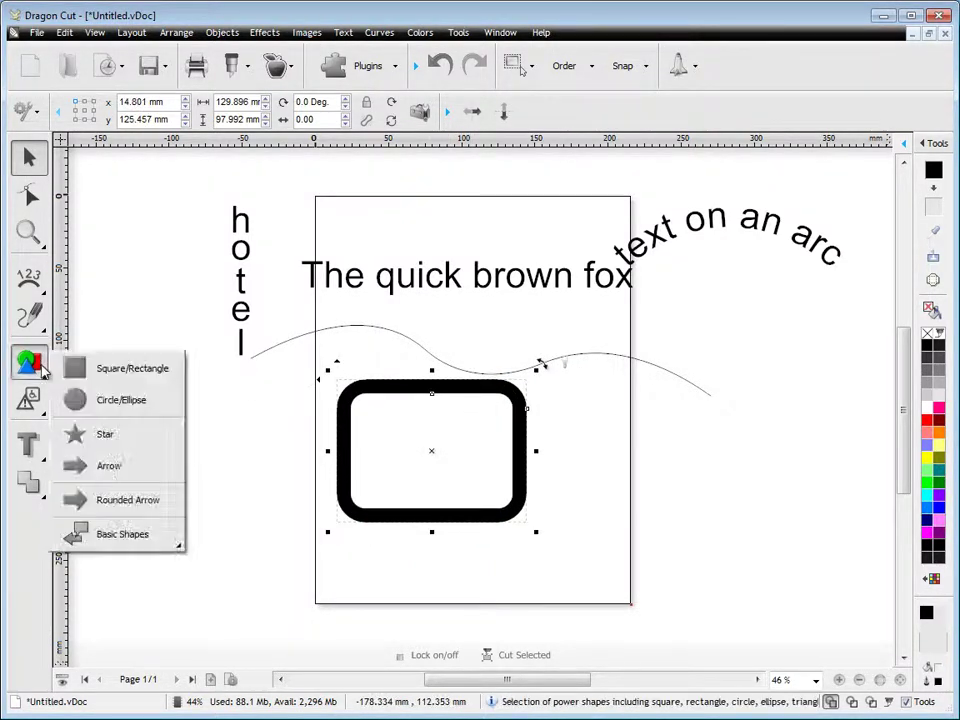
{"action": "left_click", "coordinate": [80, 465]}
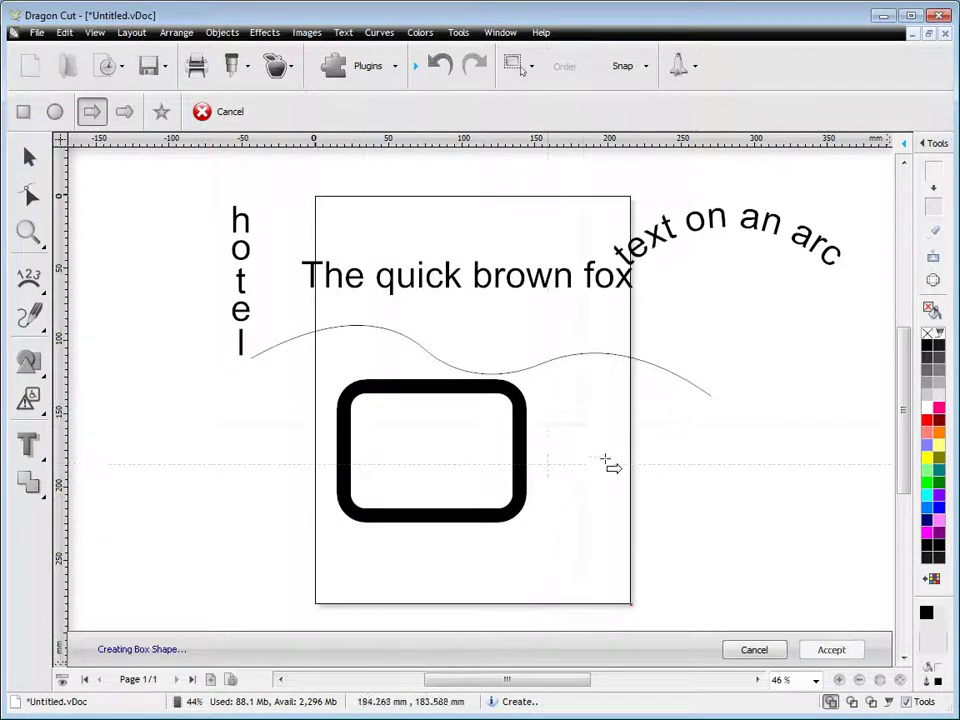
{"action": "left_click_drag", "start_coordinate": [583, 425], "coordinate": [776, 521]}
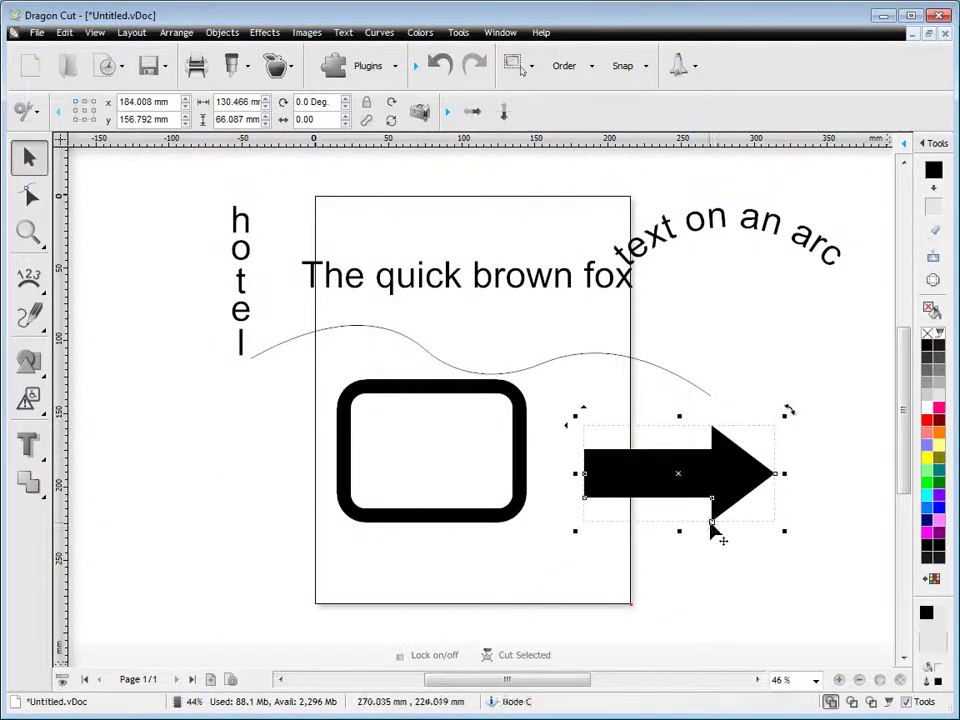
{"action": "left_click_drag", "start_coordinate": [677, 538], "coordinate": [678, 537]}
{"action": "left_click_drag", "start_coordinate": [783, 485], "coordinate": [832, 485]}
{"action": "left_click_drag", "start_coordinate": [588, 500], "coordinate": [676, 460]}
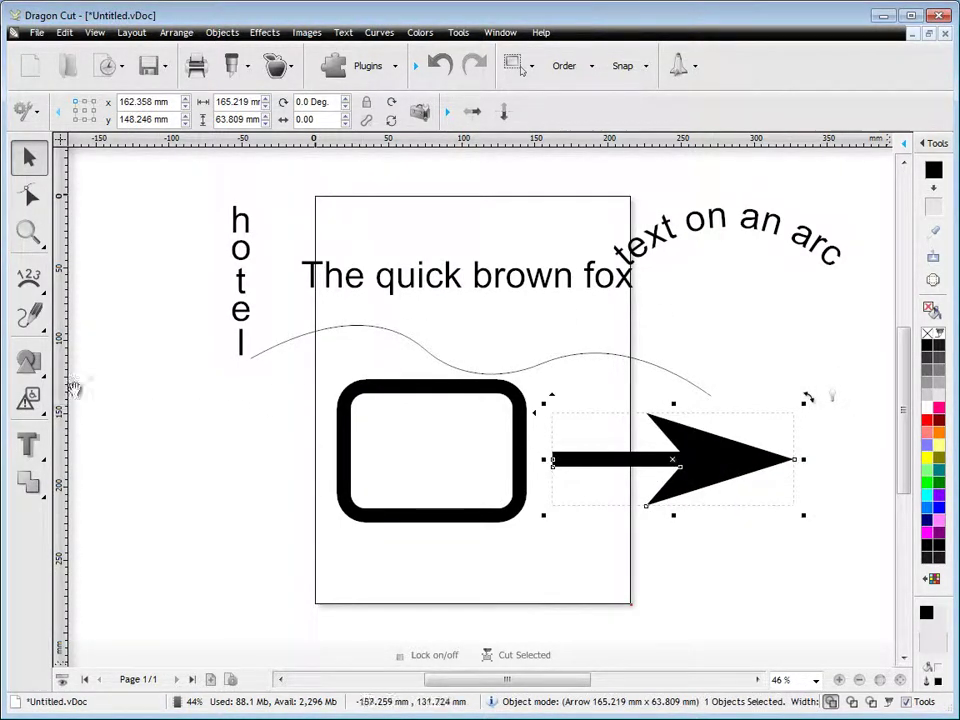
- Insert the umbrella from the Signs general clipart, about 111 × 112 mm, outside the page's left edge at about X -135, Y 138 mm
{"action": "left_click", "coordinate": [28, 398]}
{"action": "left_click", "coordinate": [96, 405]}
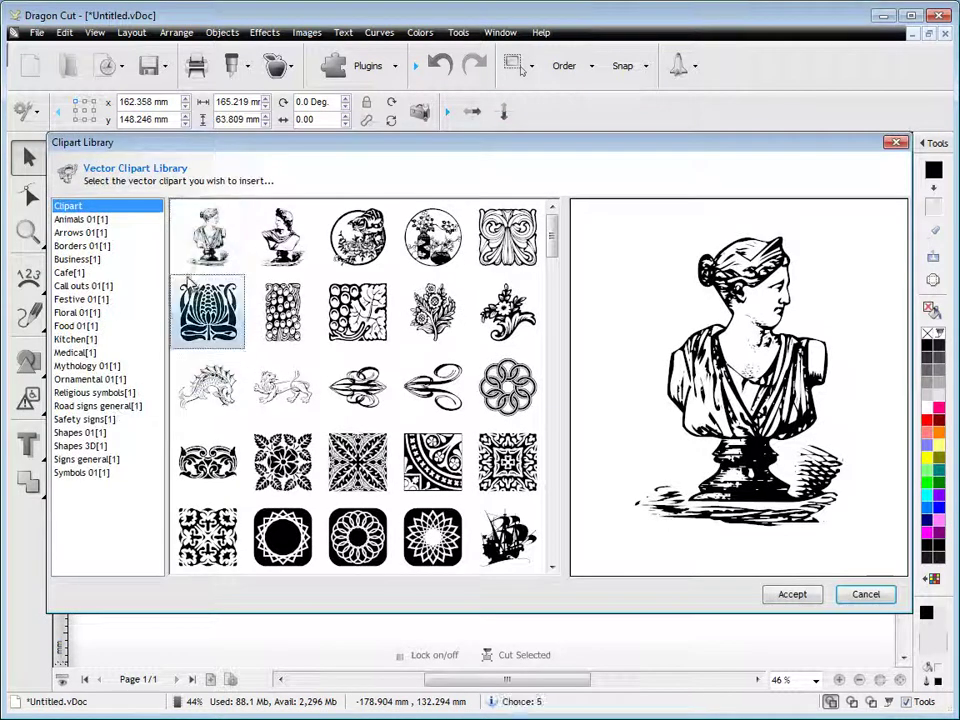
{"action": "left_click", "coordinate": [282, 310]}
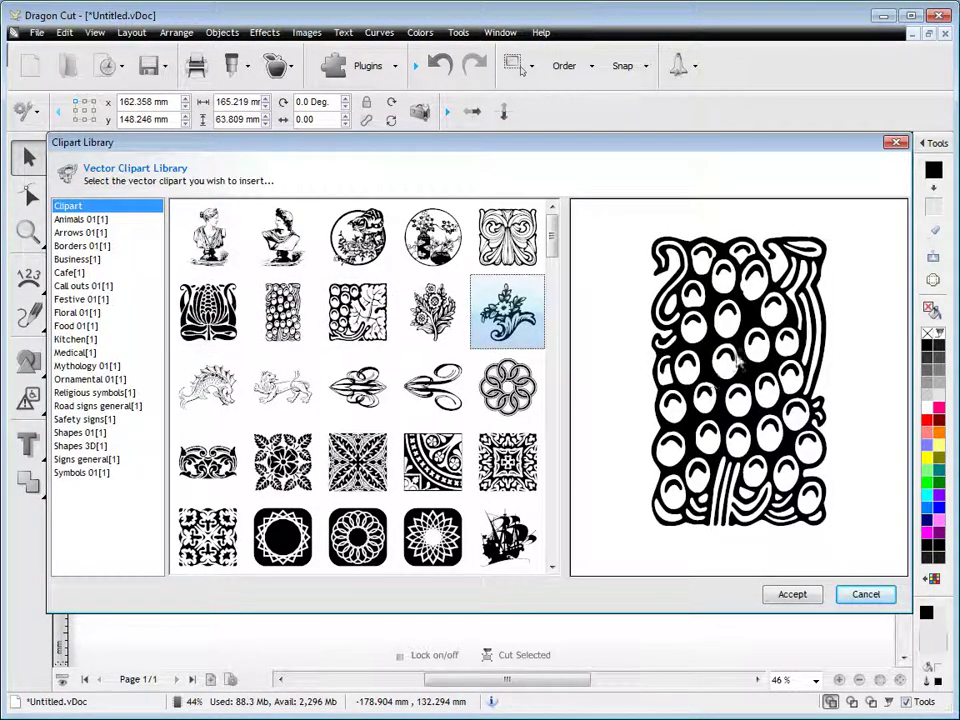
{"action": "left_click", "coordinate": [69, 272]}
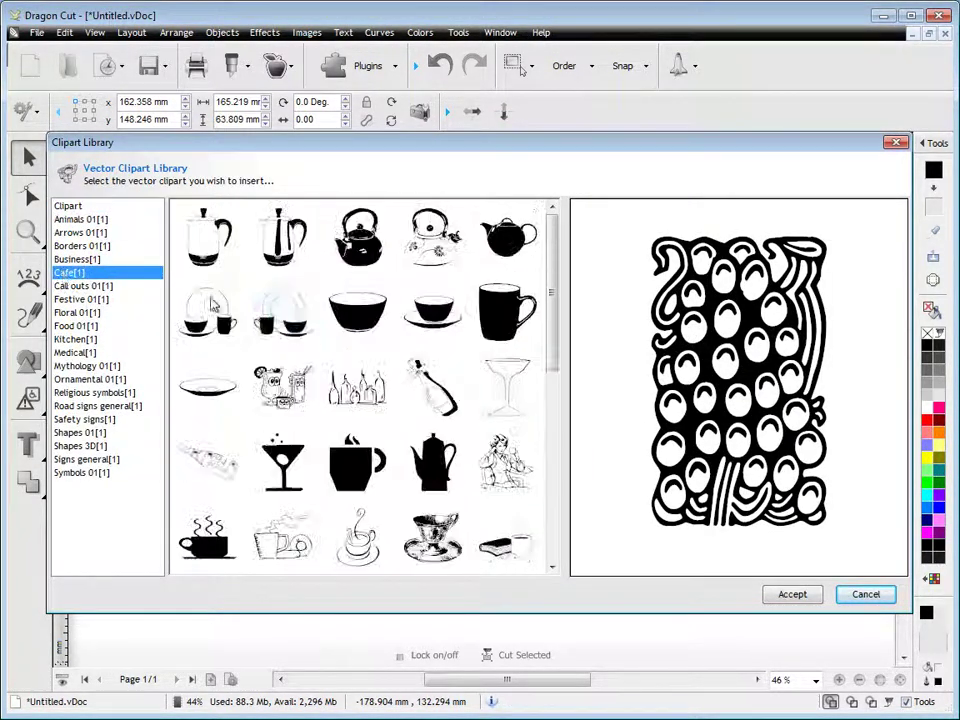
{"action": "left_click", "coordinate": [86, 459]}
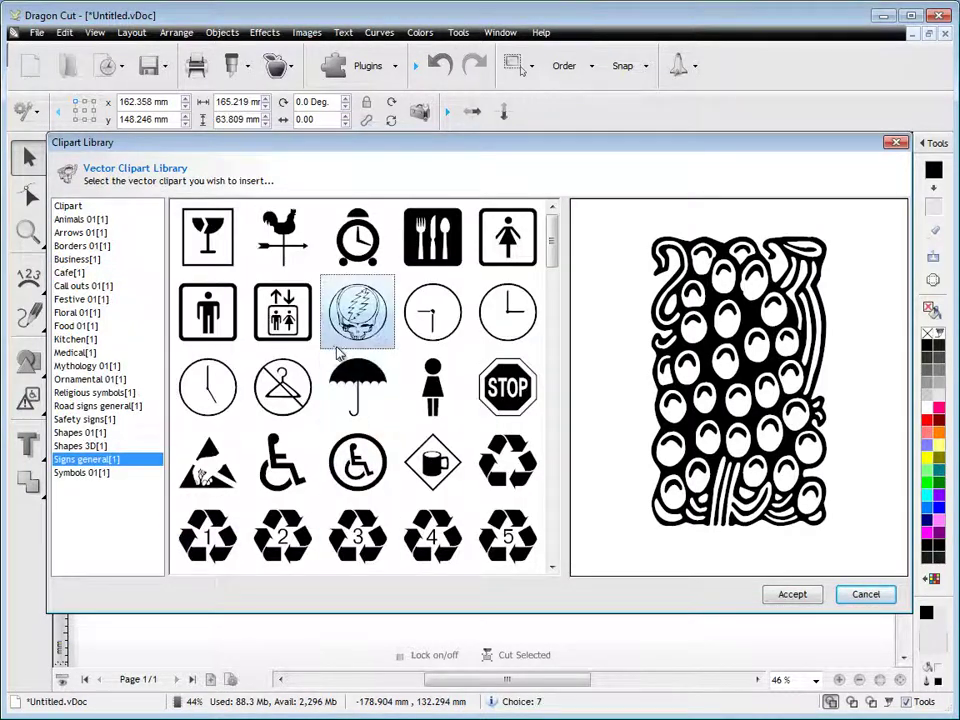
{"action": "left_click", "coordinate": [350, 382]}
{"action": "left_click", "coordinate": [792, 594]}
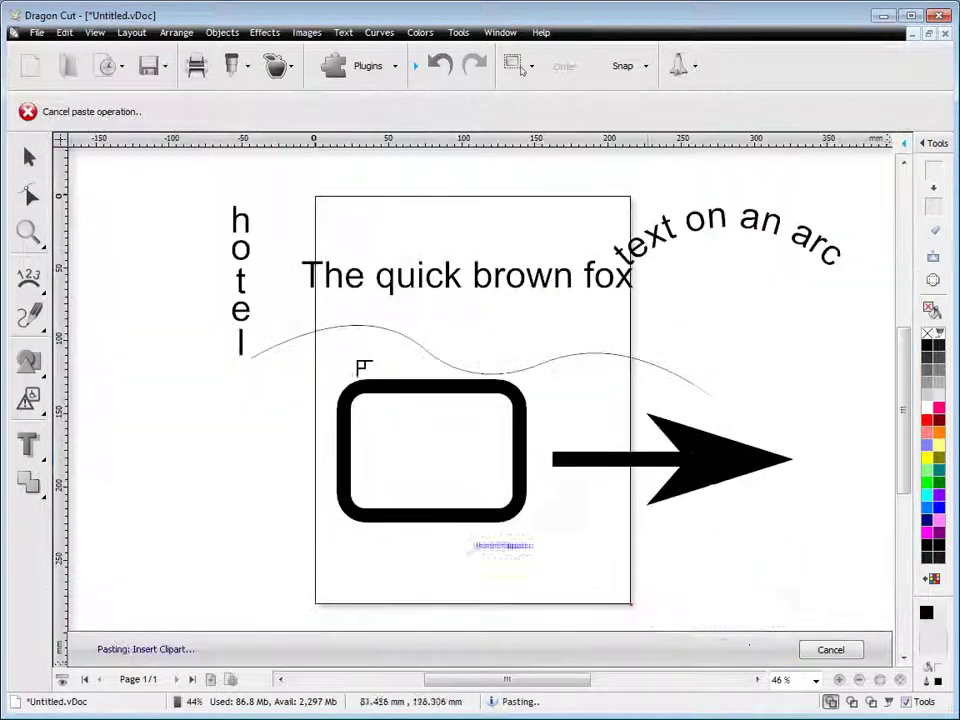
{"action": "left_click_drag", "start_coordinate": [118, 343], "coordinate": [270, 514]}
{"action": "left_click_drag", "start_coordinate": [214, 444], "coordinate": [221, 487]}
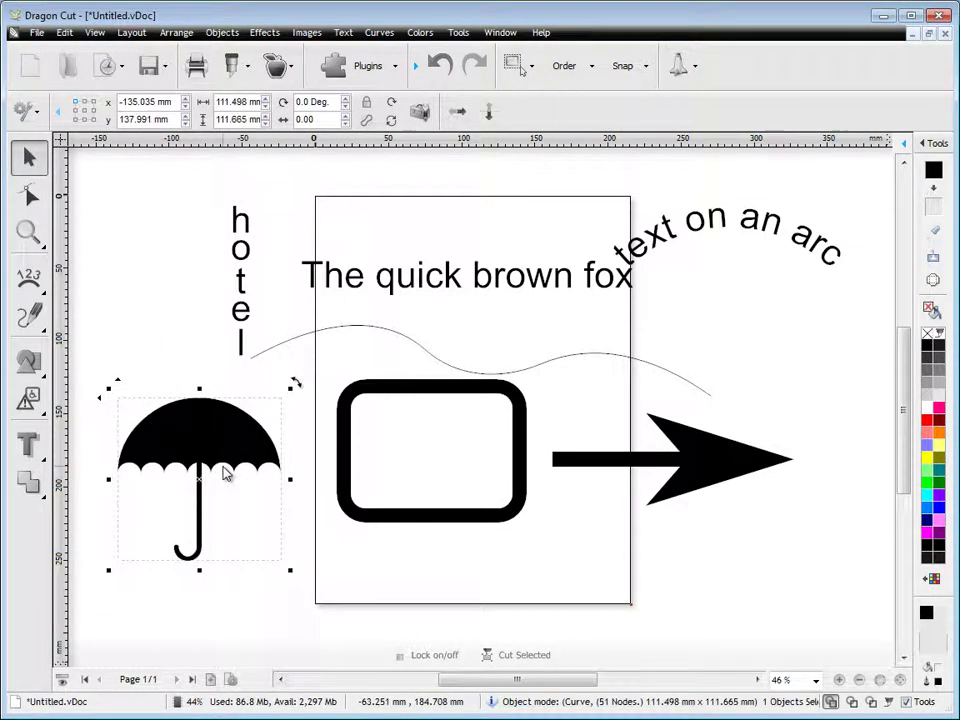
- Insert the corporate logo Chicago Cubs 1.vClip from the Cg-Ch folder at about X 95, Y 20 mm
{"action": "left_click", "coordinate": [28, 398]}
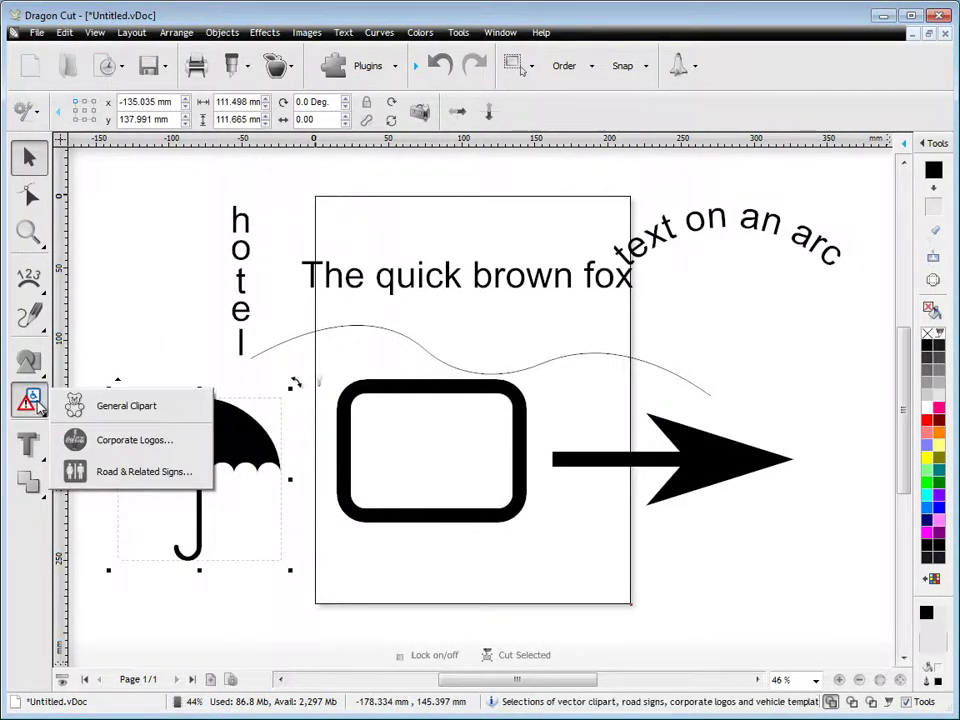
{"action": "left_click", "coordinate": [138, 446]}
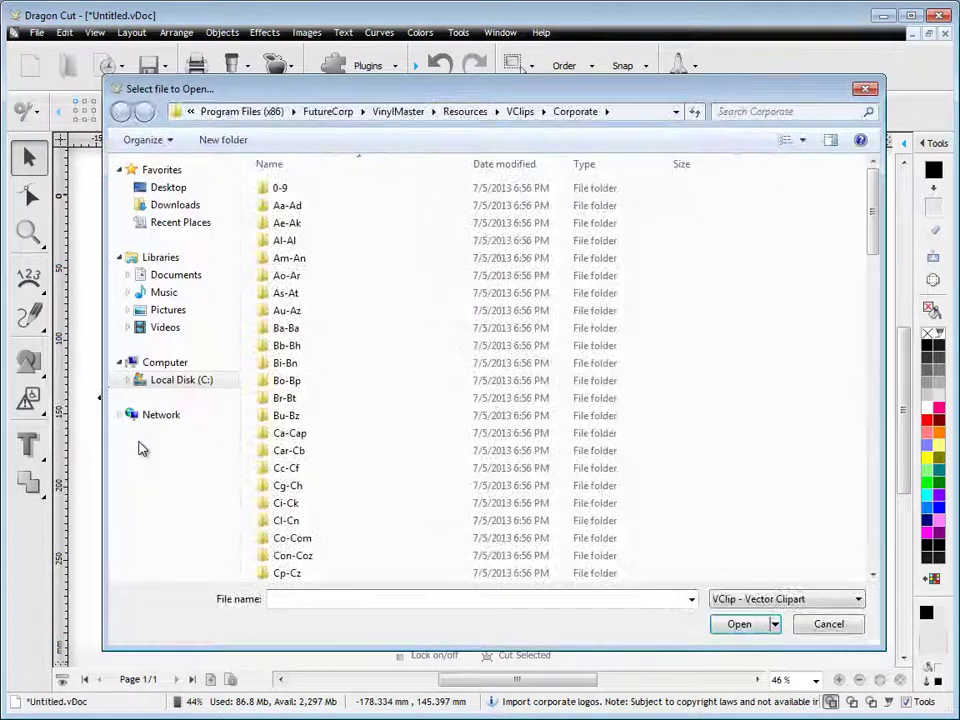
{"action": "double_click", "coordinate": [290, 487]}
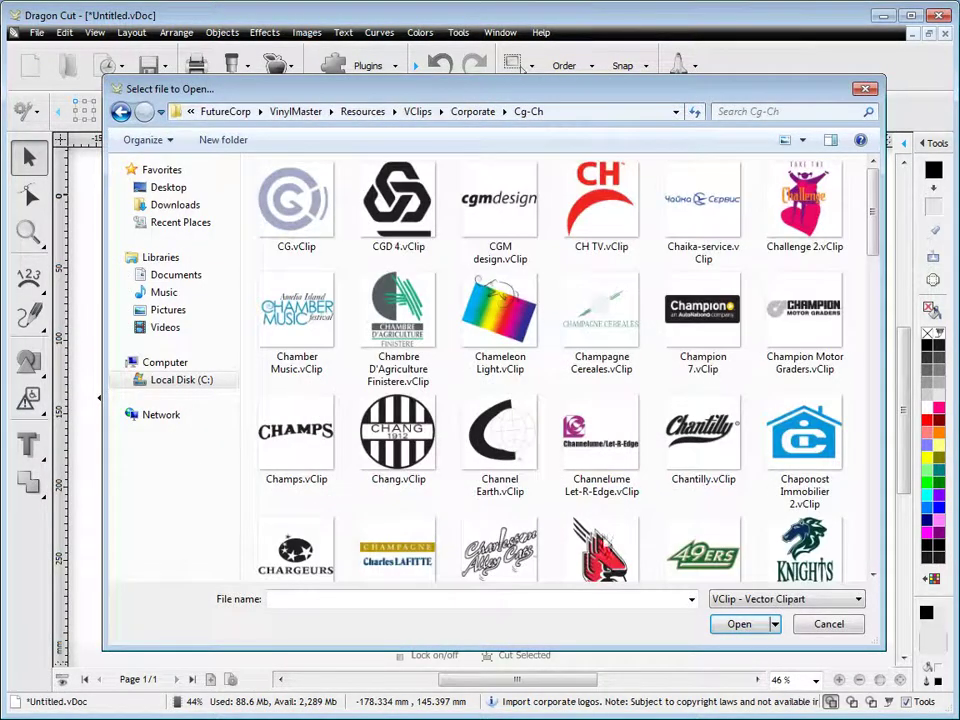
{"action": "left_click_drag", "start_coordinate": [875, 245], "coordinate": [855, 425]}
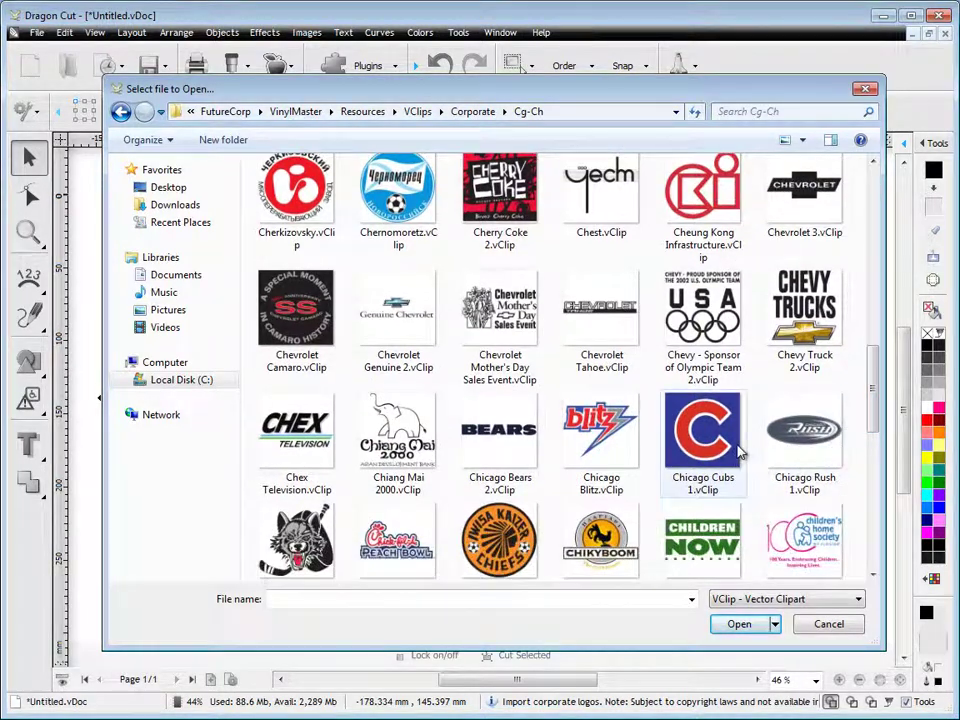
{"action": "double_click", "coordinate": [702, 438]}
{"action": "left_click", "coordinate": [456, 227]}
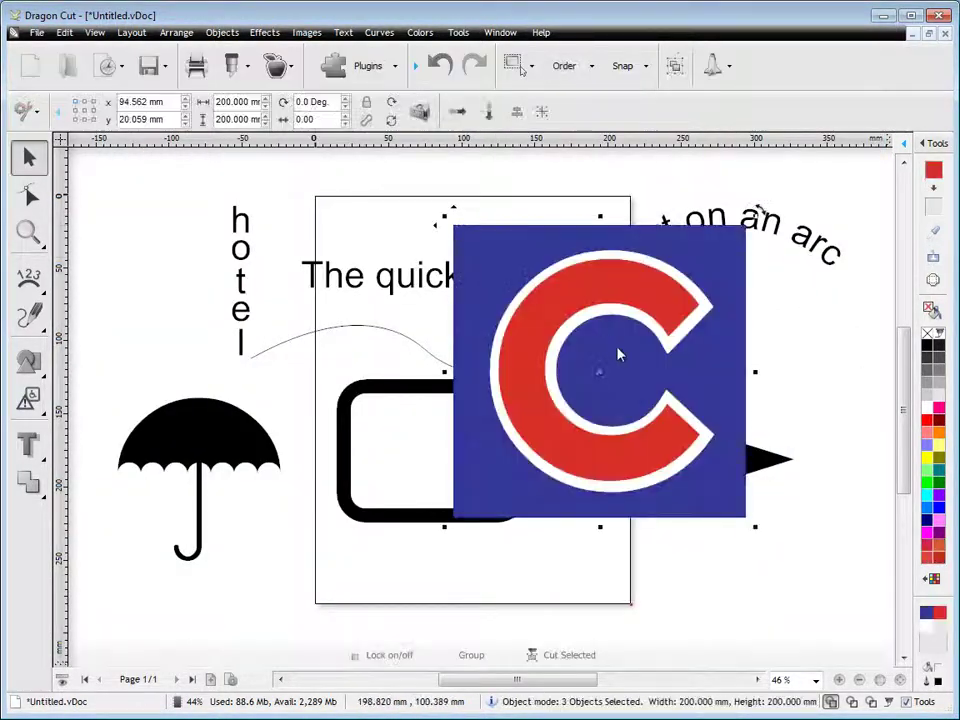
- Insert the road sign Road Signs Metric 75.vclip from the Road Signs Metric folder at about X -129, Y 20 mm
{"action": "left_click", "coordinate": [28, 398]}
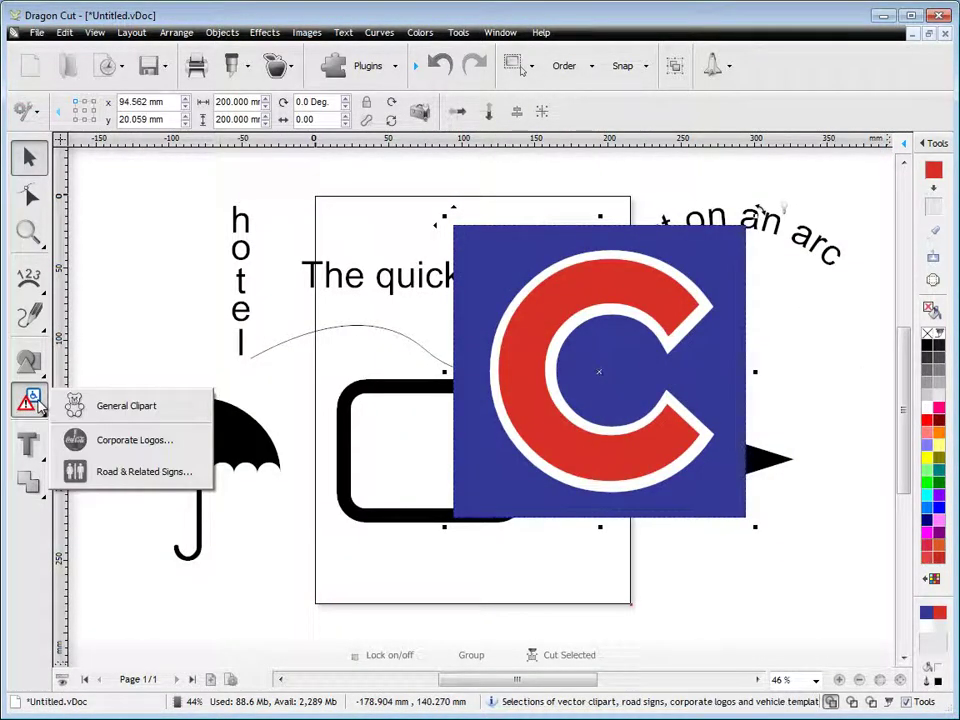
{"action": "left_click", "coordinate": [140, 472]}
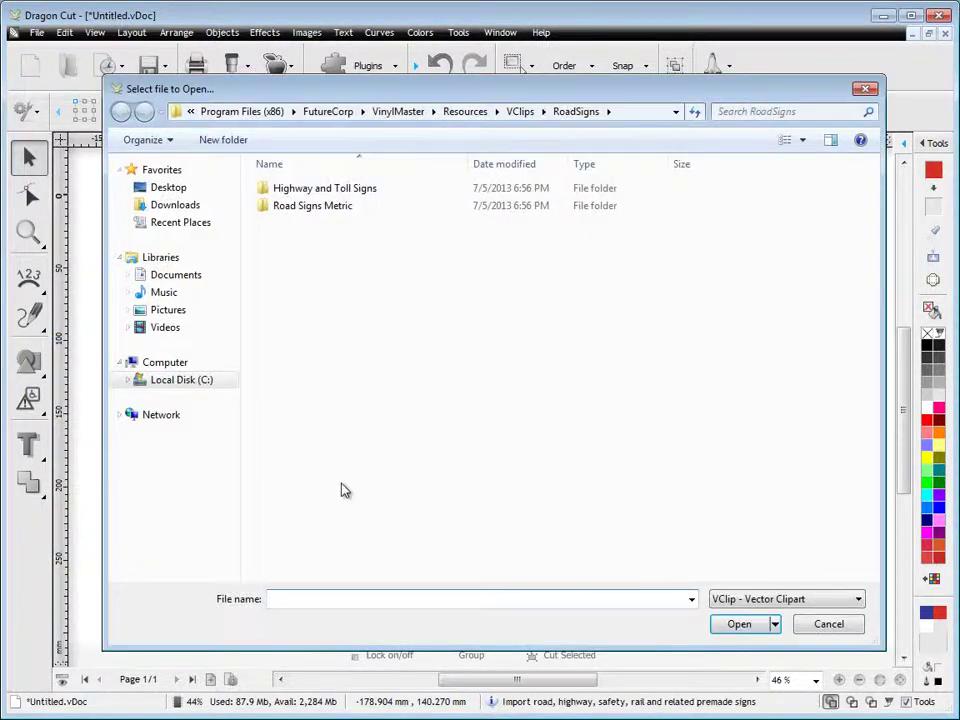
{"action": "left_click", "coordinate": [318, 207]}
{"action": "double_click", "coordinate": [318, 207]}
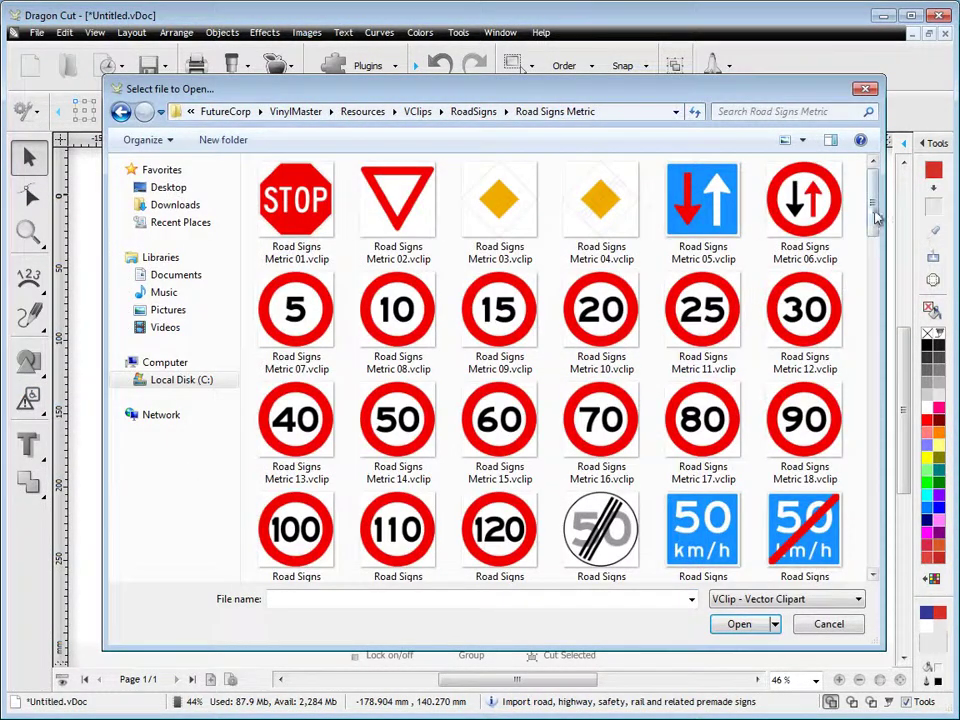
{"action": "left_click_drag", "start_coordinate": [873, 205], "coordinate": [882, 398]}
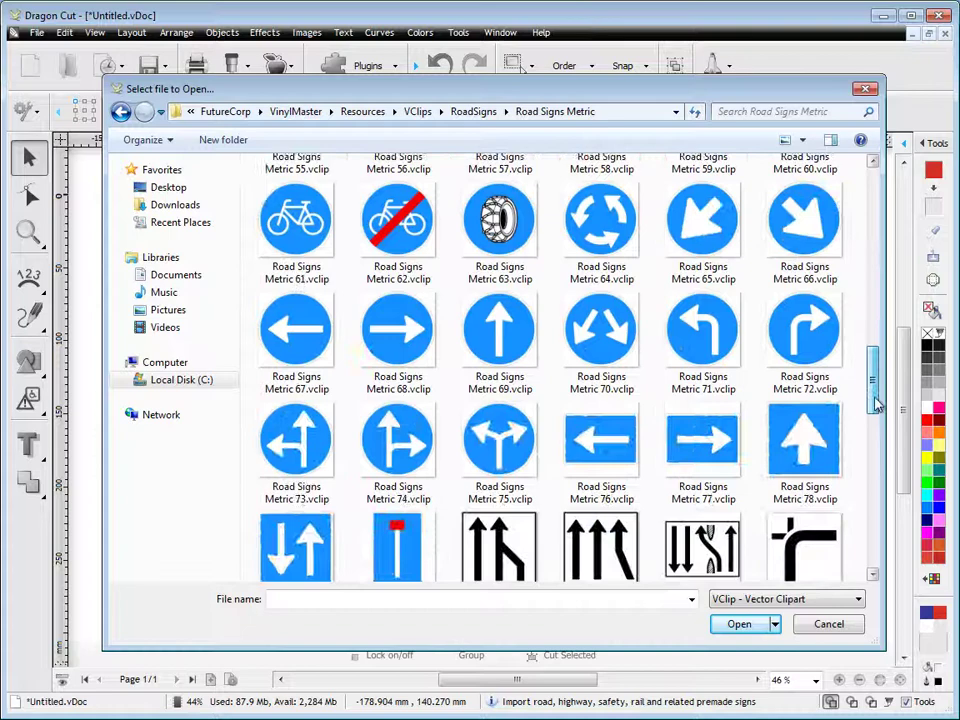
{"action": "double_click", "coordinate": [497, 435]}
{"action": "left_click", "coordinate": [127, 232]}
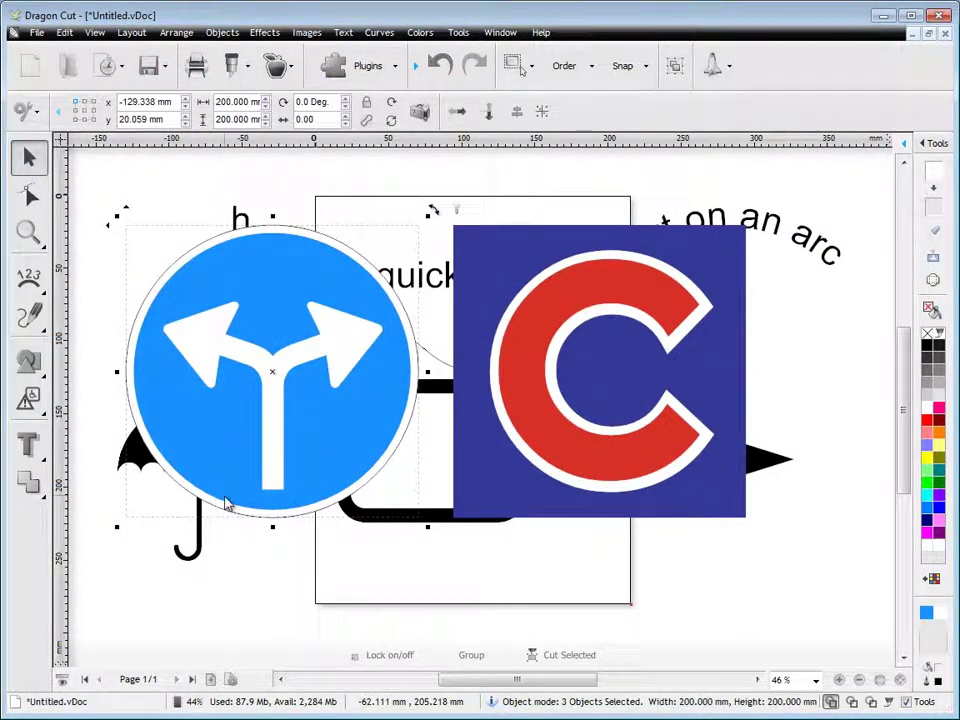
- Delete all objects from the drawing
{"action": "left_click", "coordinate": [509, 593]}
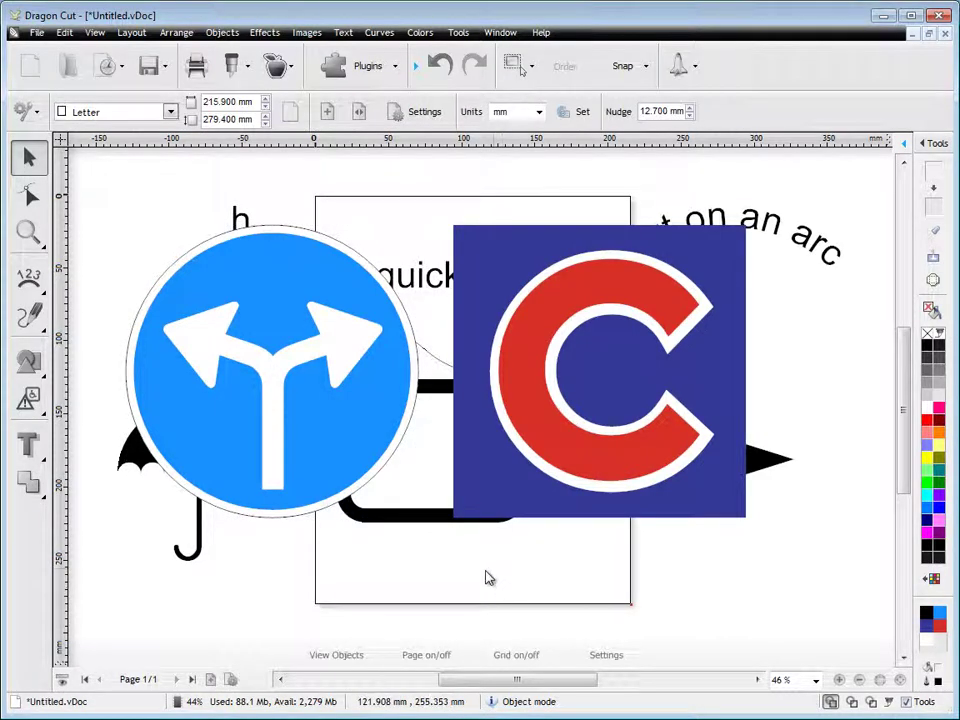
{"action": "key", "text": "ctrl+a"}
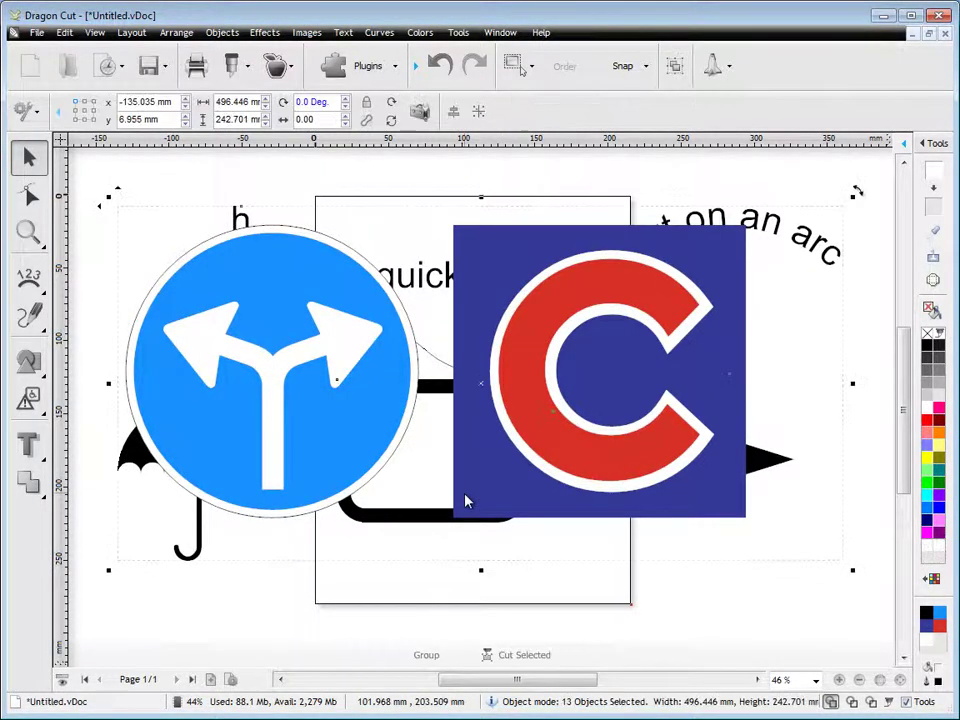
{"action": "key", "text": "Delete"}
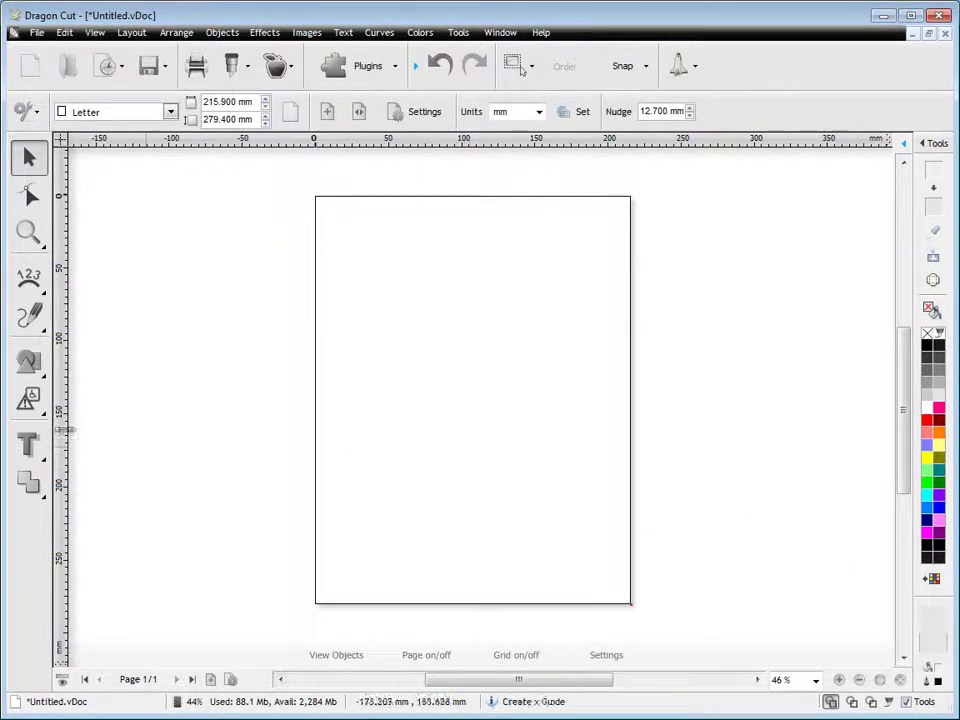
- Add the artistic text "Effects" in the upper part of the page
{"action": "left_click", "coordinate": [29, 277]}
{"action": "left_click", "coordinate": [72, 284]}
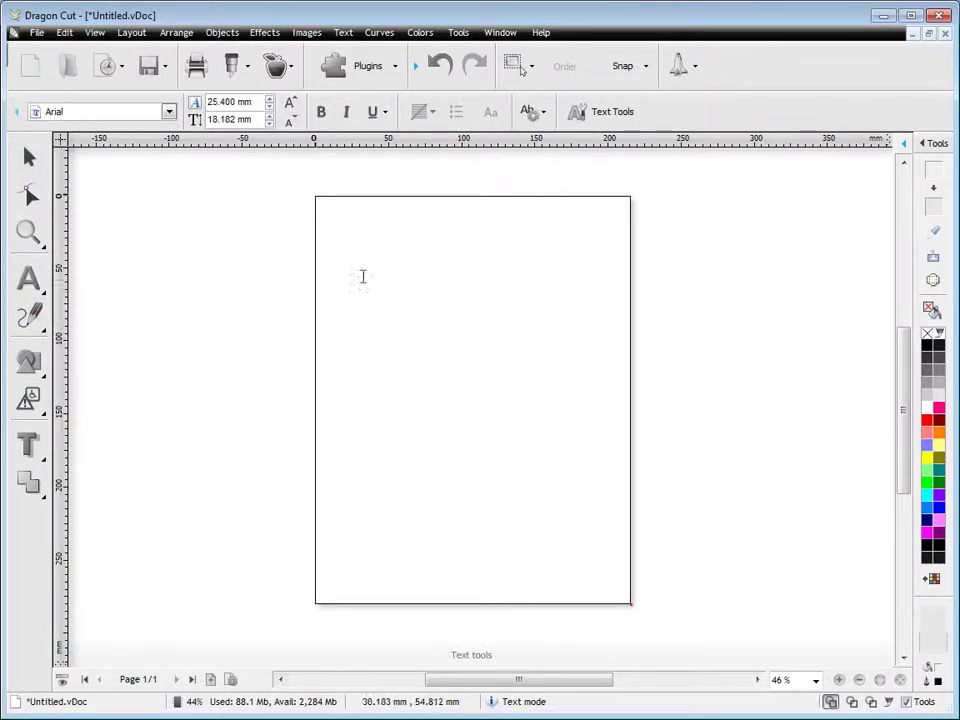
{"action": "left_click", "coordinate": [385, 284]}
{"action": "type", "text": "Eff"}
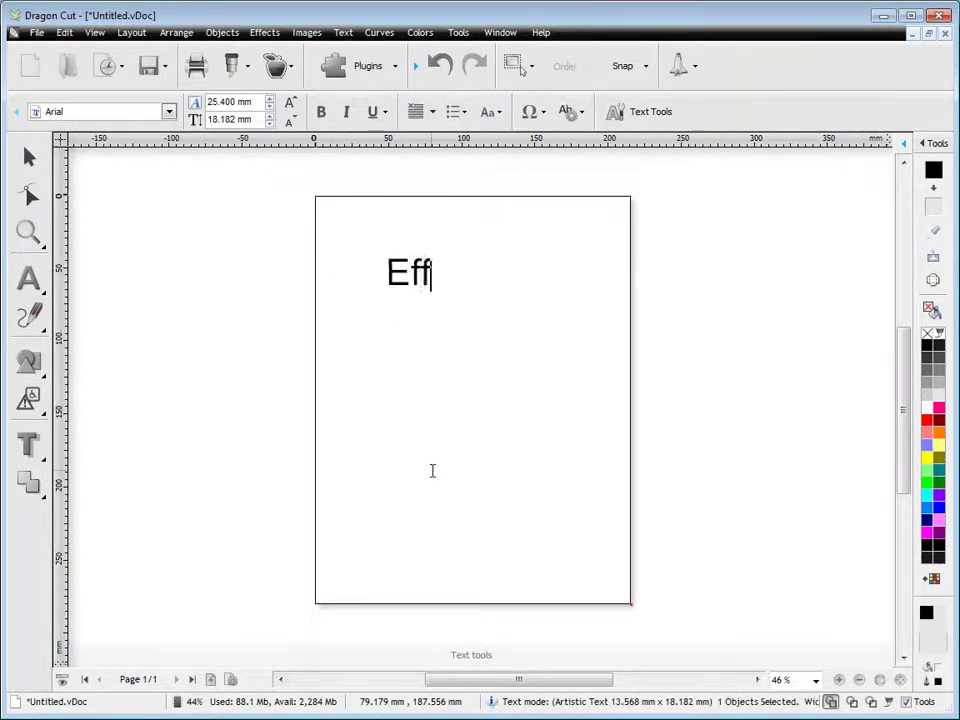
{"action": "type", "text": "ects"}
{"action": "key", "text": "Escape"}
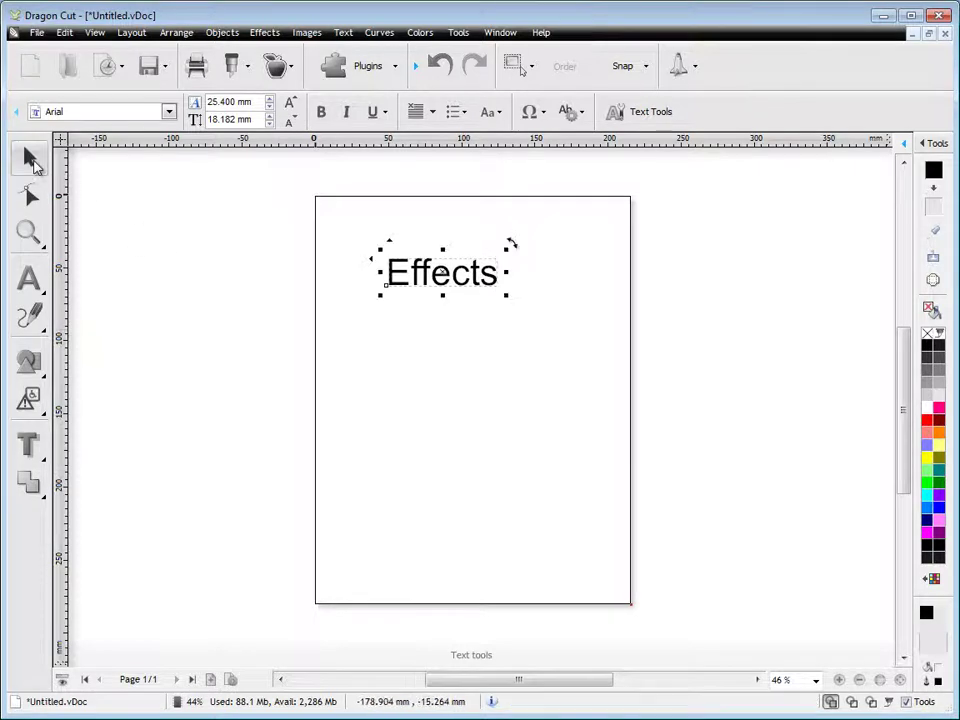
- Enlarge the "Effects" text to about 127 × 32 mm and move it to about X 48, Y 48 mm
{"action": "left_click_drag", "start_coordinate": [512, 294], "coordinate": [590, 370]}
{"action": "left_click_drag", "start_coordinate": [489, 281], "coordinate": [481, 287]}
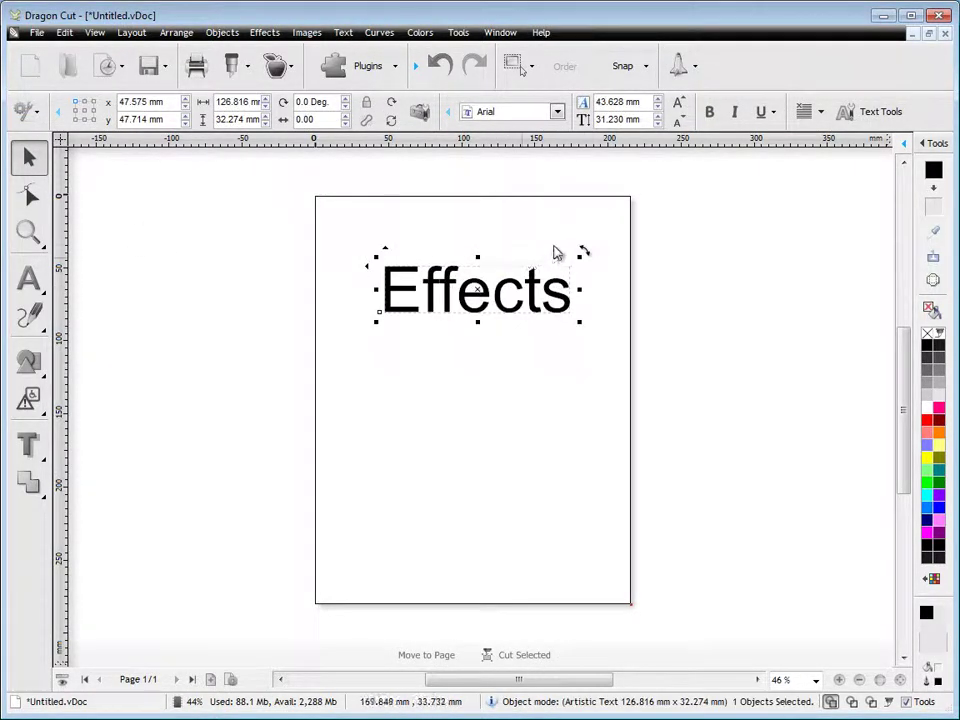
{"action": "left_click_drag", "start_coordinate": [583, 252], "coordinate": [530, 285]}
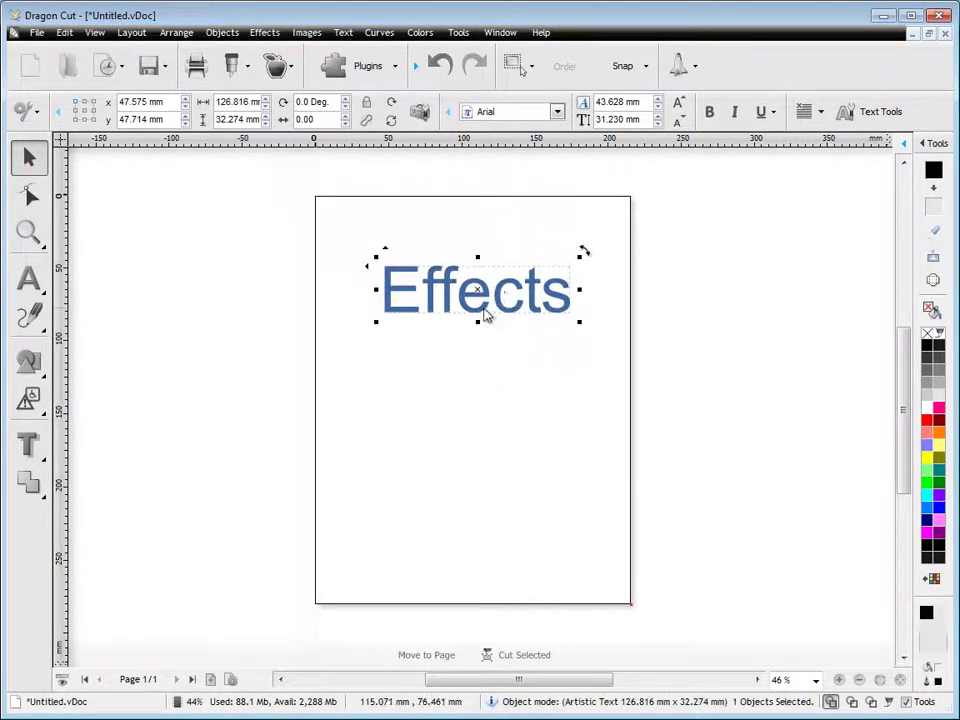
- Apply an Outline Effect to the "Effects" text
{"action": "left_click", "coordinate": [471, 334]}
{"action": "left_click", "coordinate": [443, 318]}
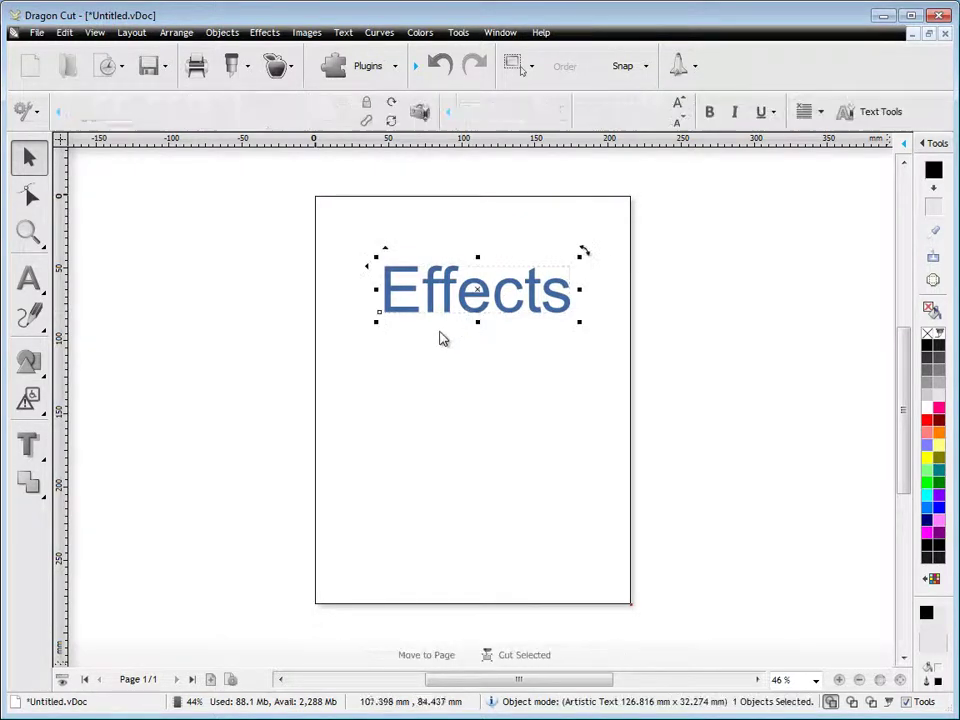
{"action": "left_click", "coordinate": [29, 447]}
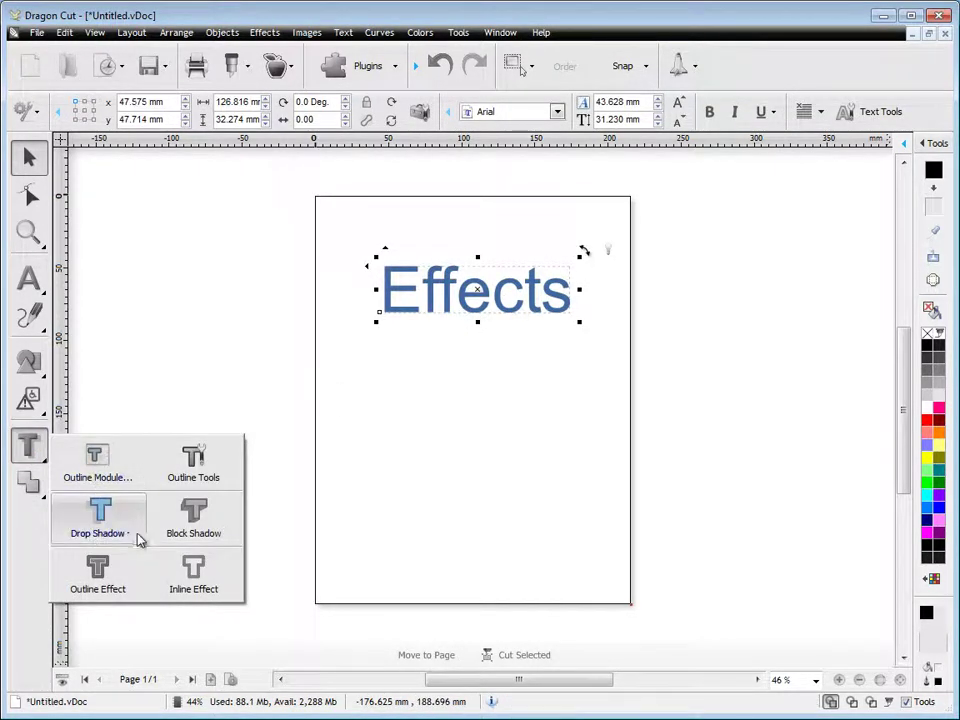
{"action": "left_click", "coordinate": [99, 576]}
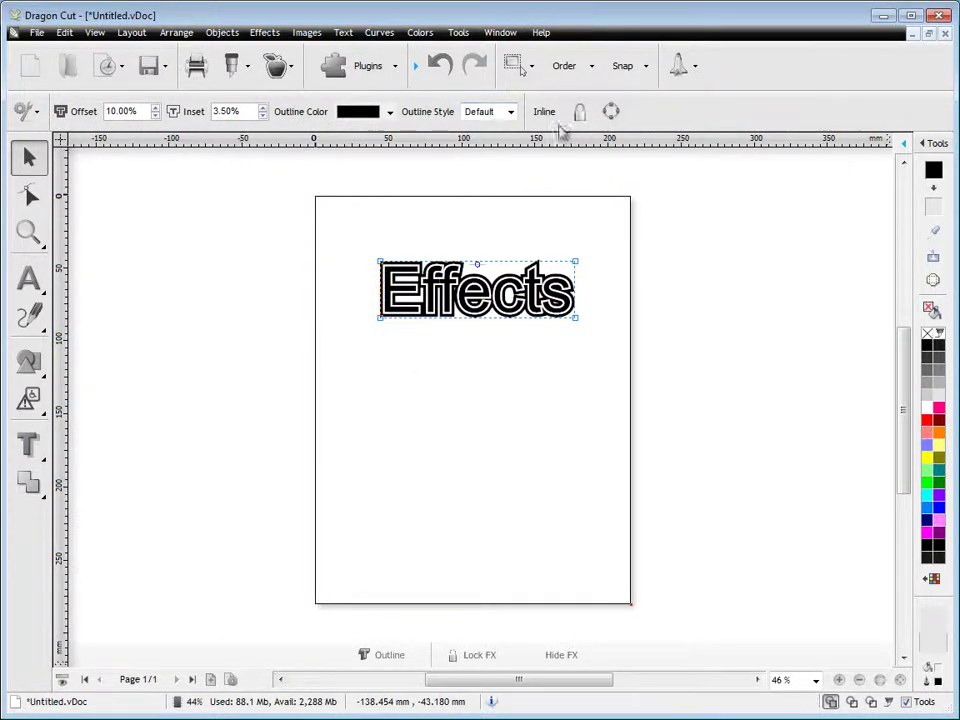
- Set the outline effect's offset to 13.50%, its inset to 2.00% and its outline color to red
{"action": "left_click", "coordinate": [155, 107]}
{"action": "left_click", "coordinate": [155, 107]}
{"action": "left_click", "coordinate": [155, 107]}
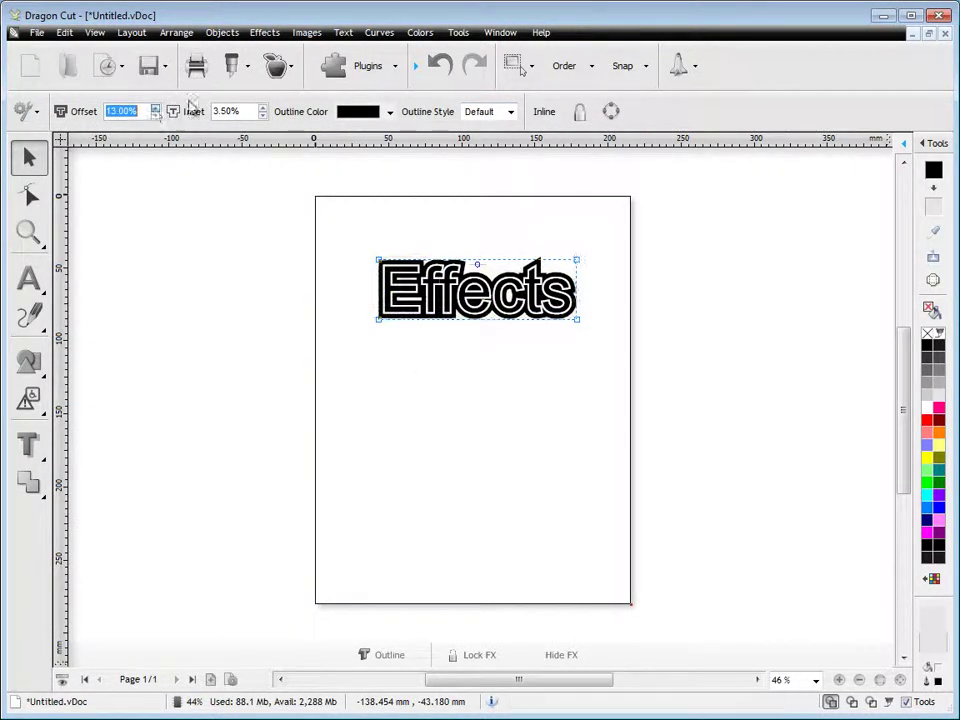
{"action": "left_click", "coordinate": [263, 116]}
{"action": "left_click", "coordinate": [263, 116]}
{"action": "left_click", "coordinate": [263, 116]}
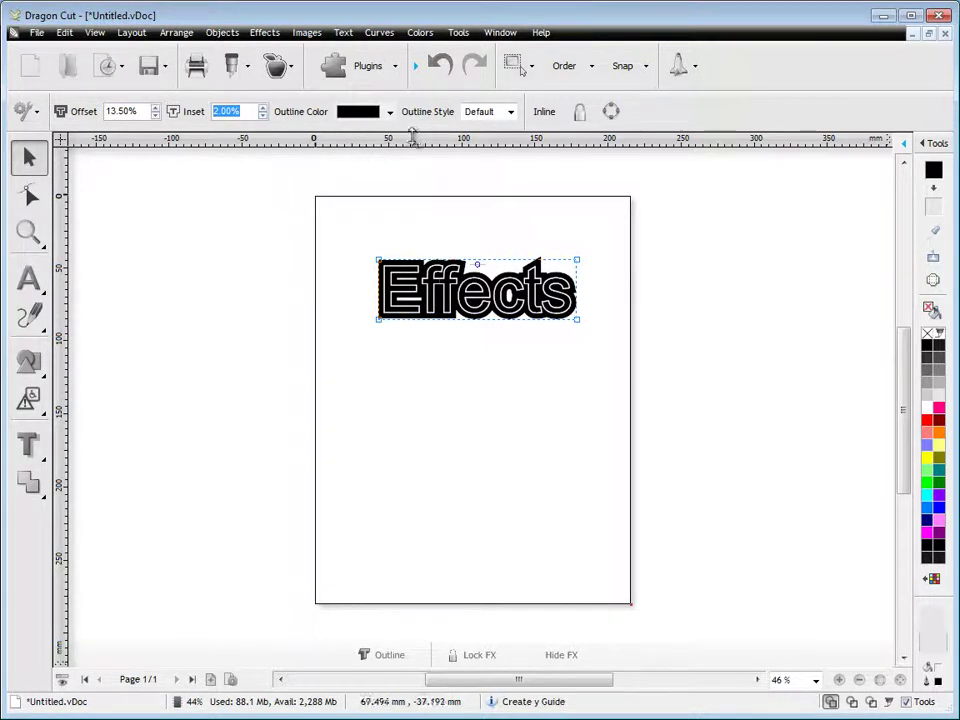
{"action": "left_click", "coordinate": [390, 112]}
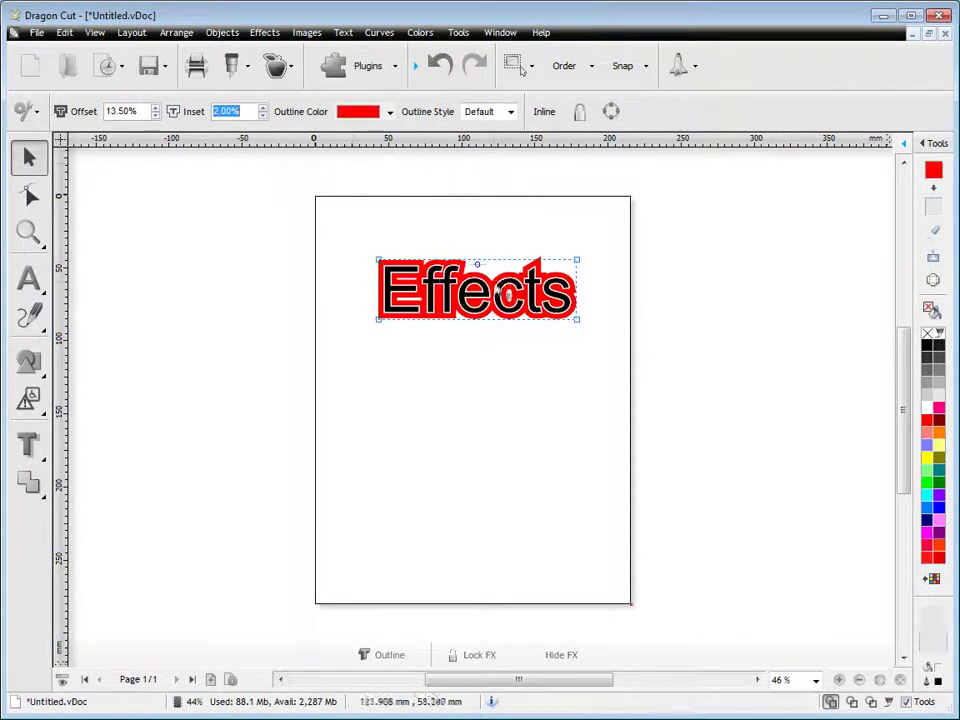
{"action": "left_click", "coordinate": [474, 352]}
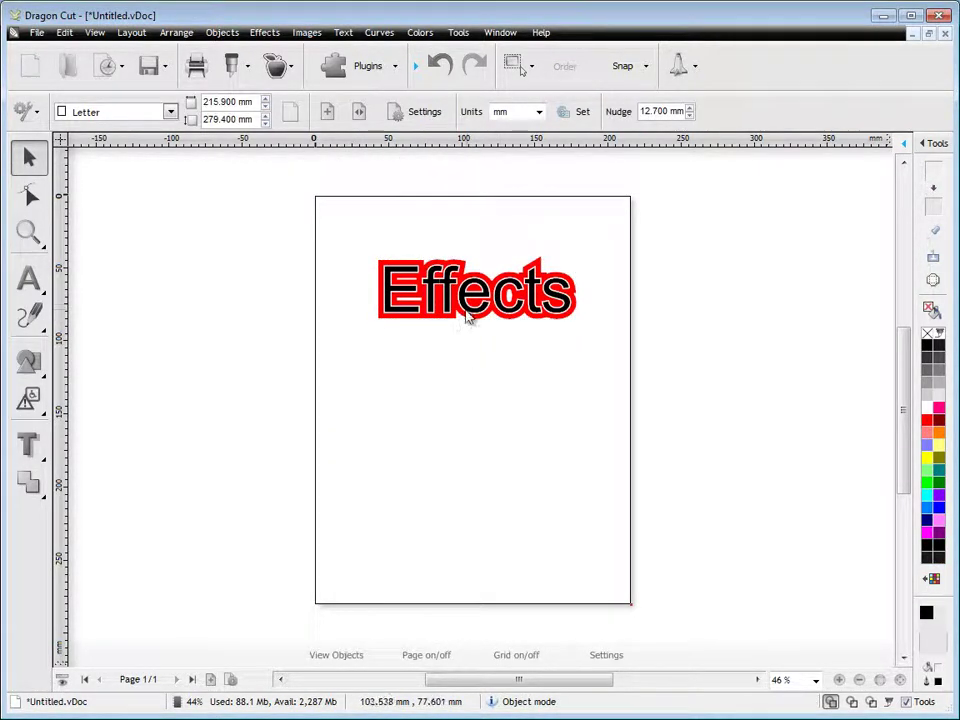
{"action": "left_click", "coordinate": [470, 315]}
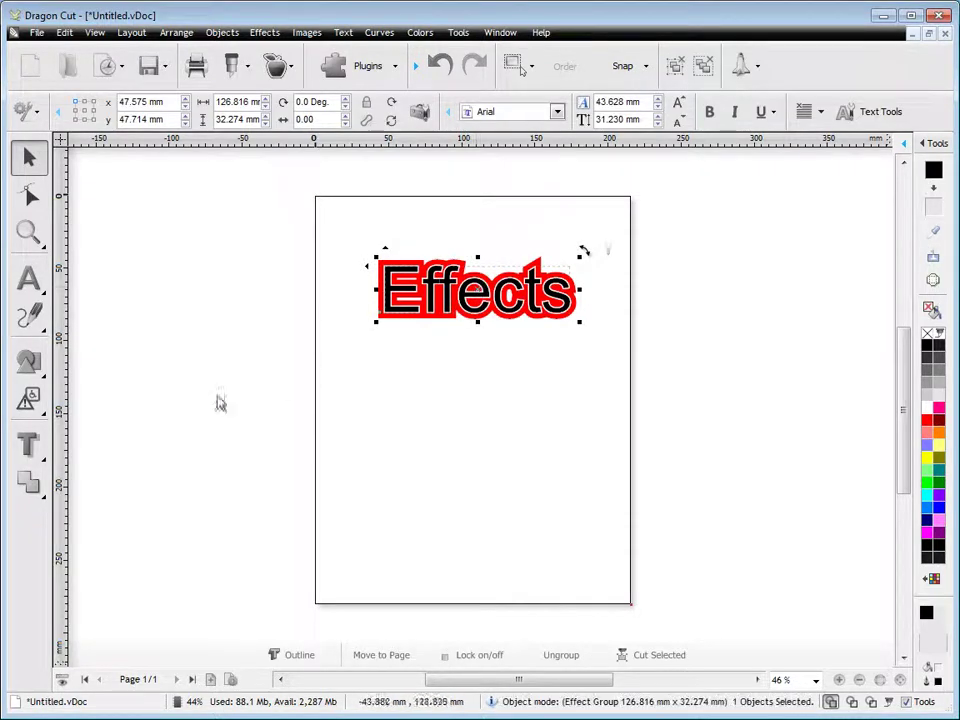
{"action": "left_click", "coordinate": [28, 444]}
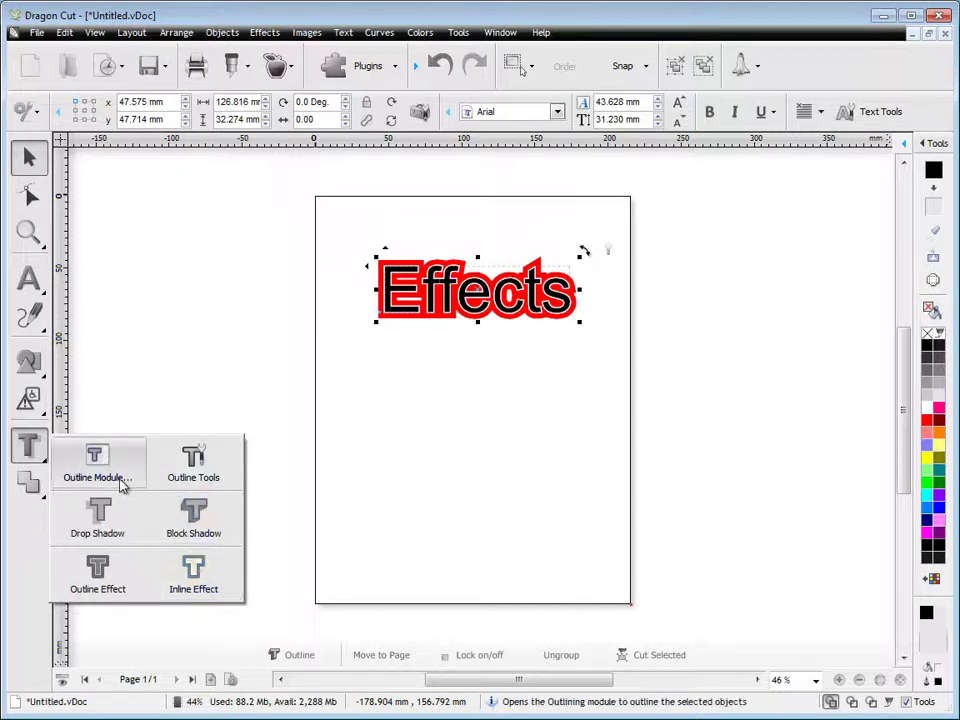
{"action": "left_click", "coordinate": [31, 483]}
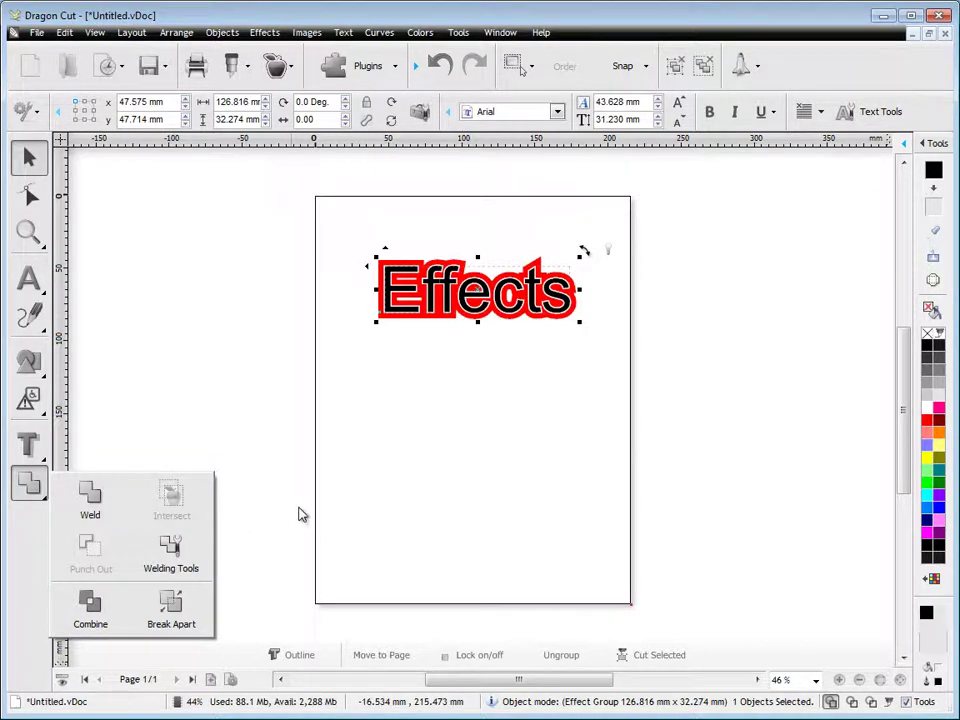
{"action": "left_click", "coordinate": [428, 485]}
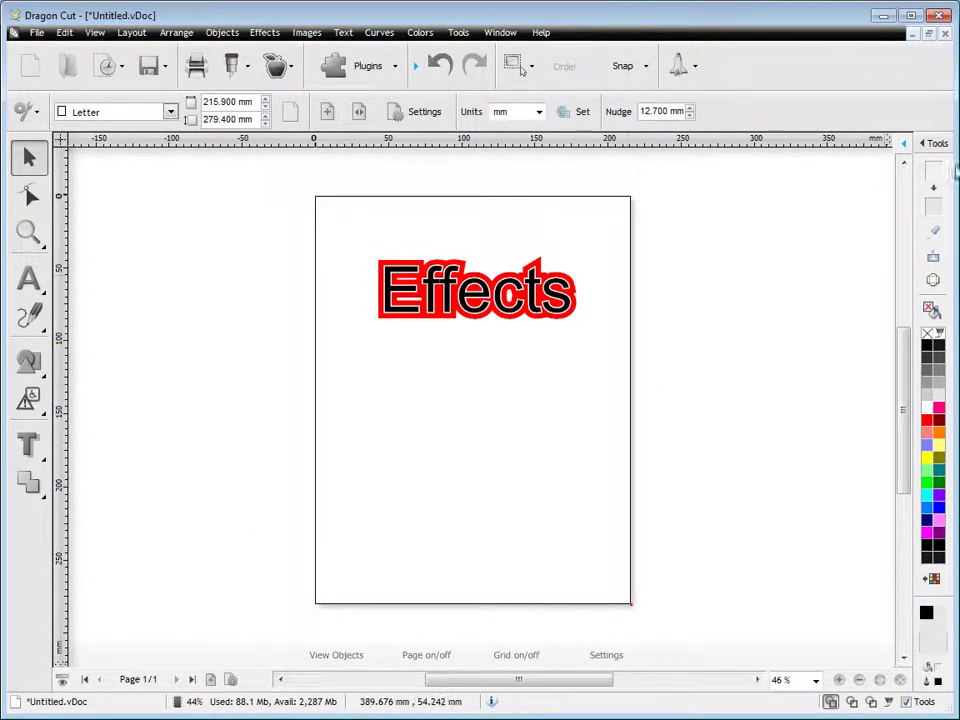
- Show the Object Manager & Properties tools and open the recent file Sample Sign 15.vDoc
{"action": "left_click", "coordinate": [940, 145]}
{"action": "left_click", "coordinate": [752, 143]}
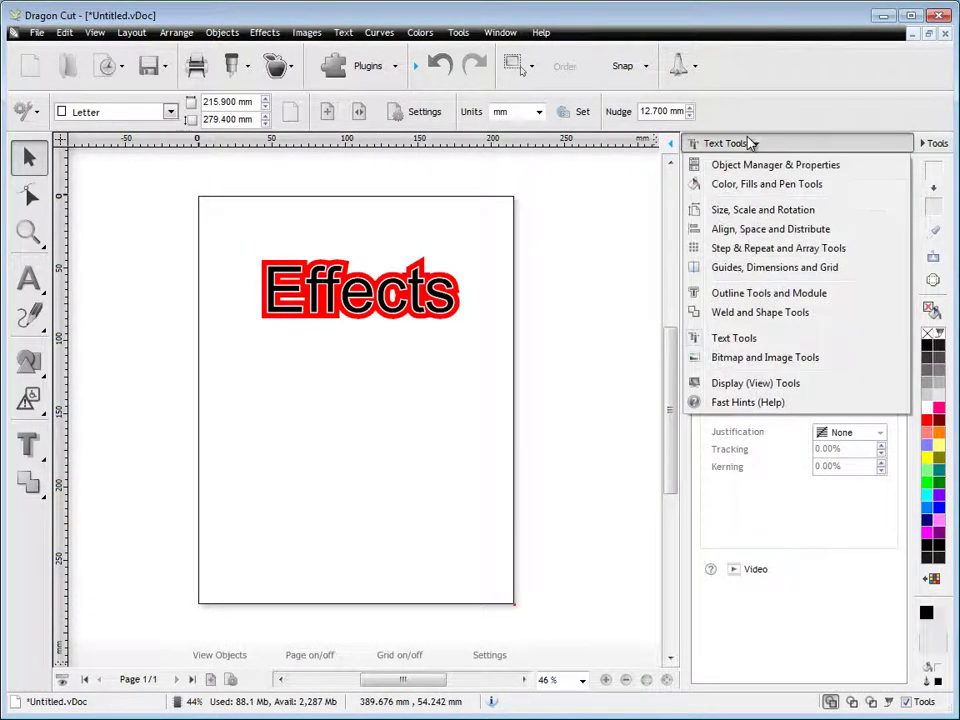
{"action": "left_click", "coordinate": [756, 164]}
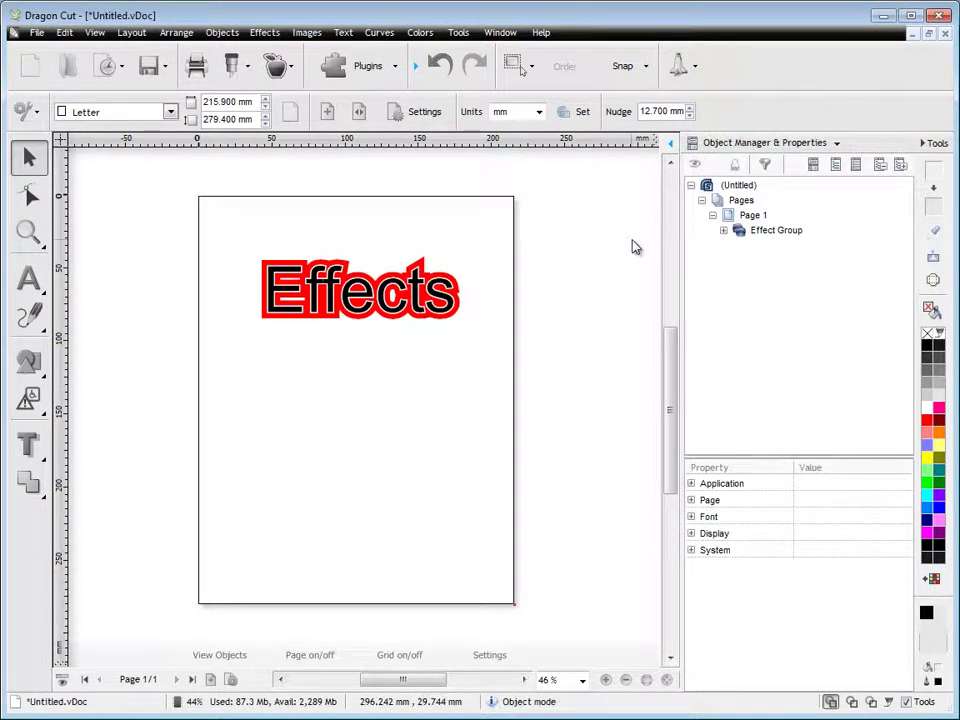
{"action": "left_click", "coordinate": [108, 66]}
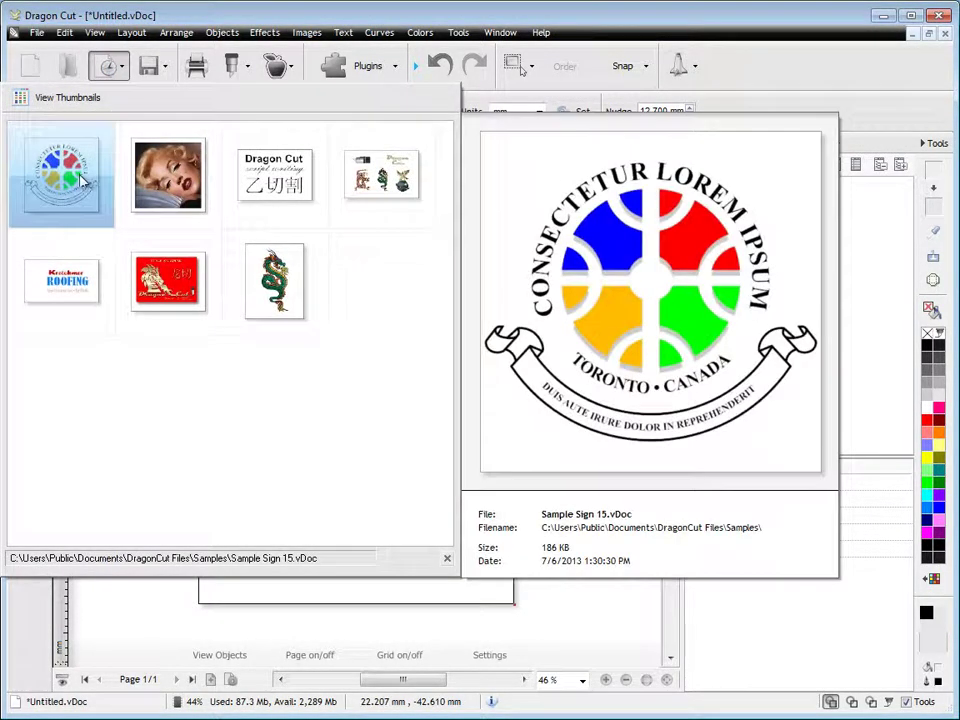
{"action": "left_click", "coordinate": [80, 178]}
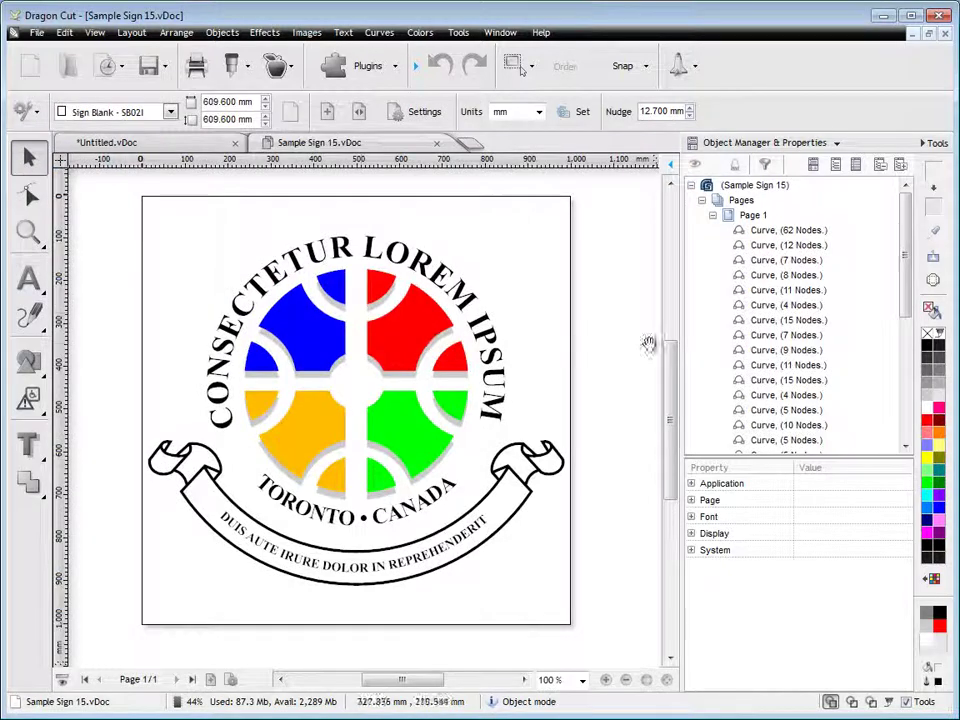
- Select several curves one by one in the sign's object tree, ending with the "TORONTO • CANADA" text on arc
{"action": "scroll", "coordinate": [905, 218], "scroll_direction": "down", "scroll_amount": 3}
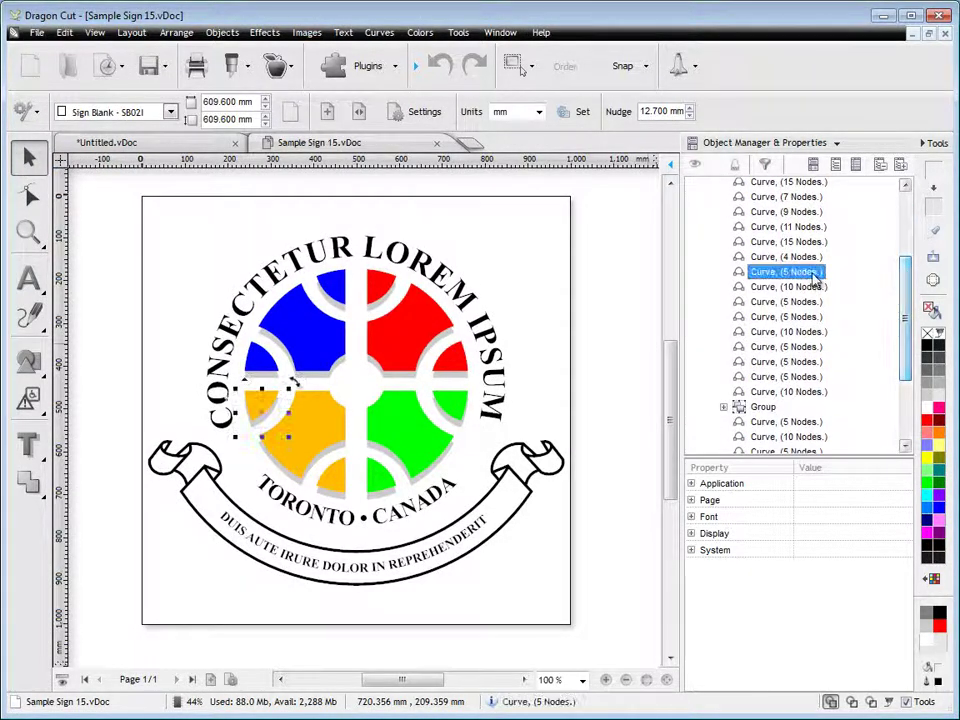
{"action": "left_click", "coordinate": [800, 302]}
{"action": "left_click", "coordinate": [795, 331]}
{"action": "left_click", "coordinate": [805, 361]}
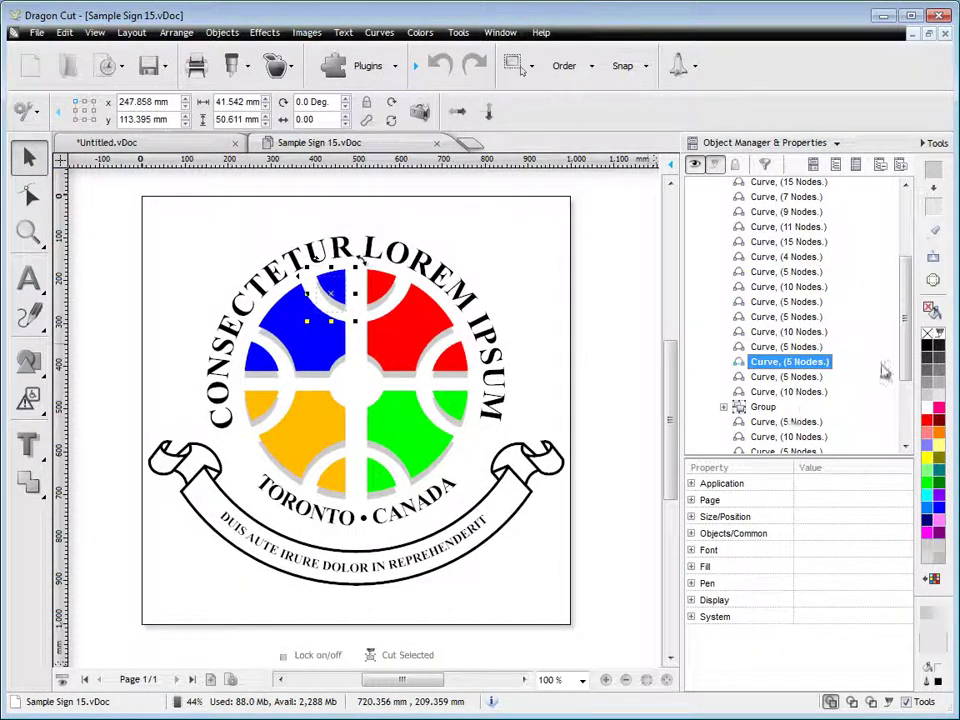
{"action": "left_click_drag", "start_coordinate": [904, 369], "coordinate": [805, 425]}
{"action": "left_click", "coordinate": [775, 400]}
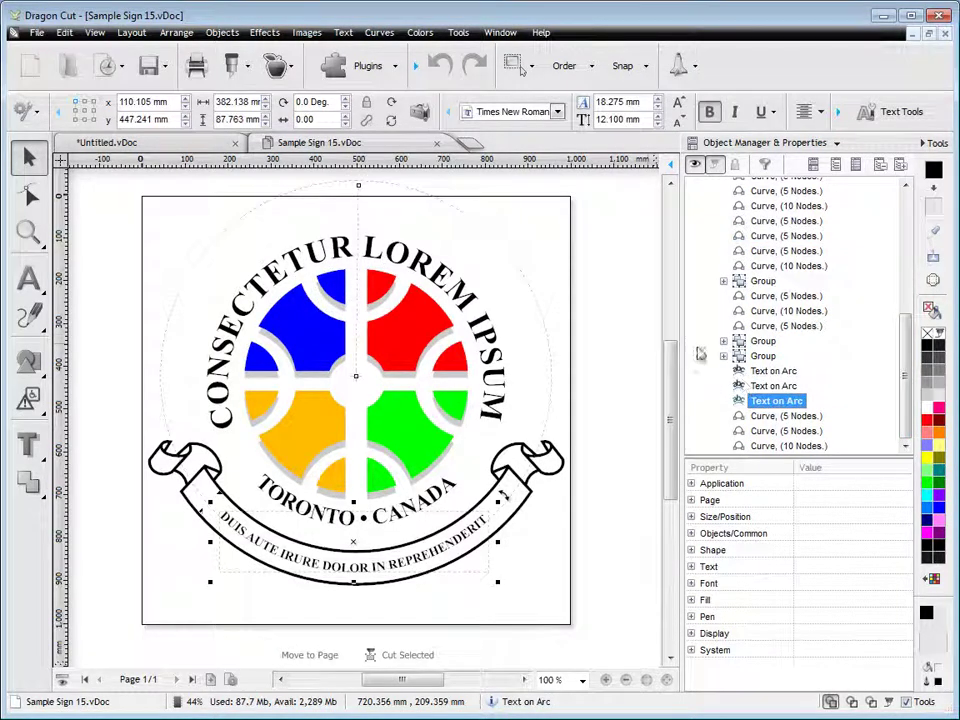
{"action": "left_click", "coordinate": [758, 387]}
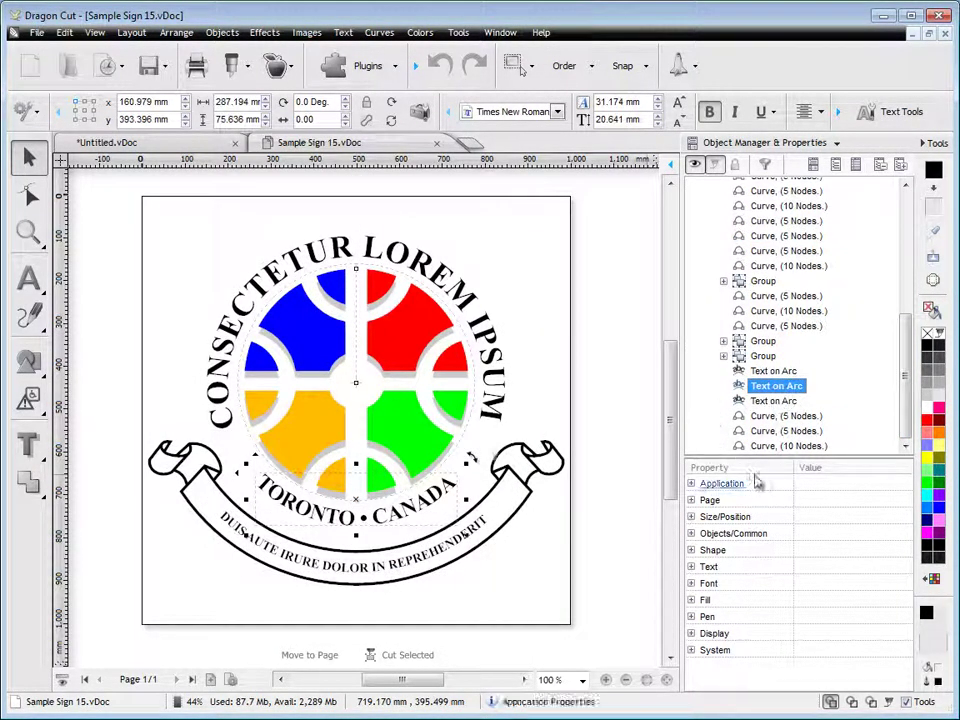
- Examine the text properties of the "TORONTO • CANADA" arc text, including indent, writing tools, vertical text and the Path Text Style options
{"action": "left_click", "coordinate": [691, 566]}
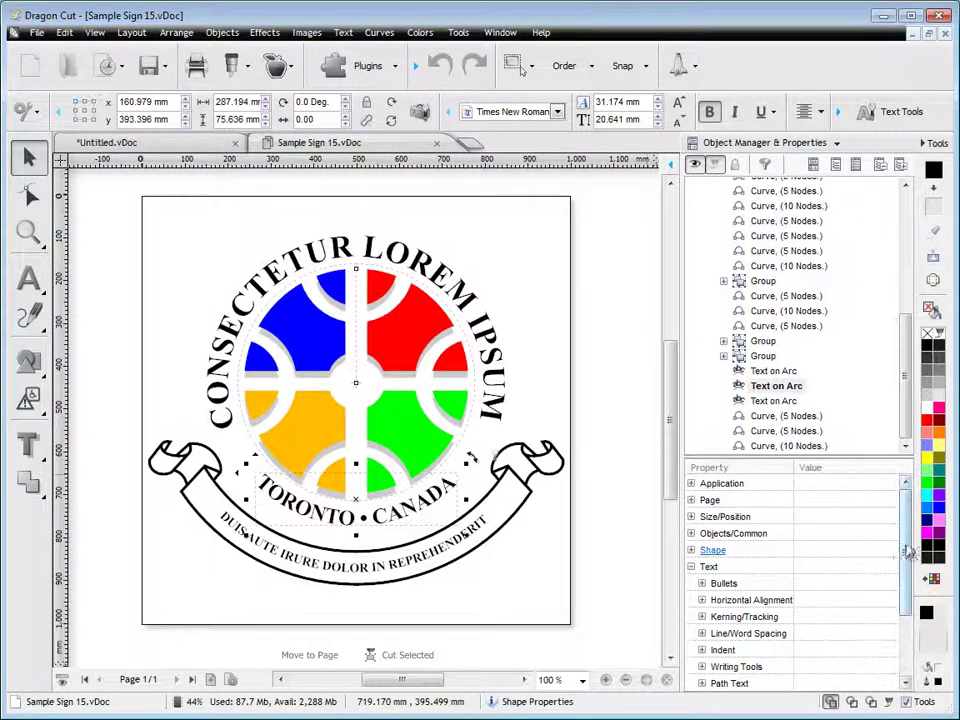
{"action": "left_click_drag", "start_coordinate": [906, 553], "coordinate": [898, 628]}
{"action": "left_click", "coordinate": [701, 599]}
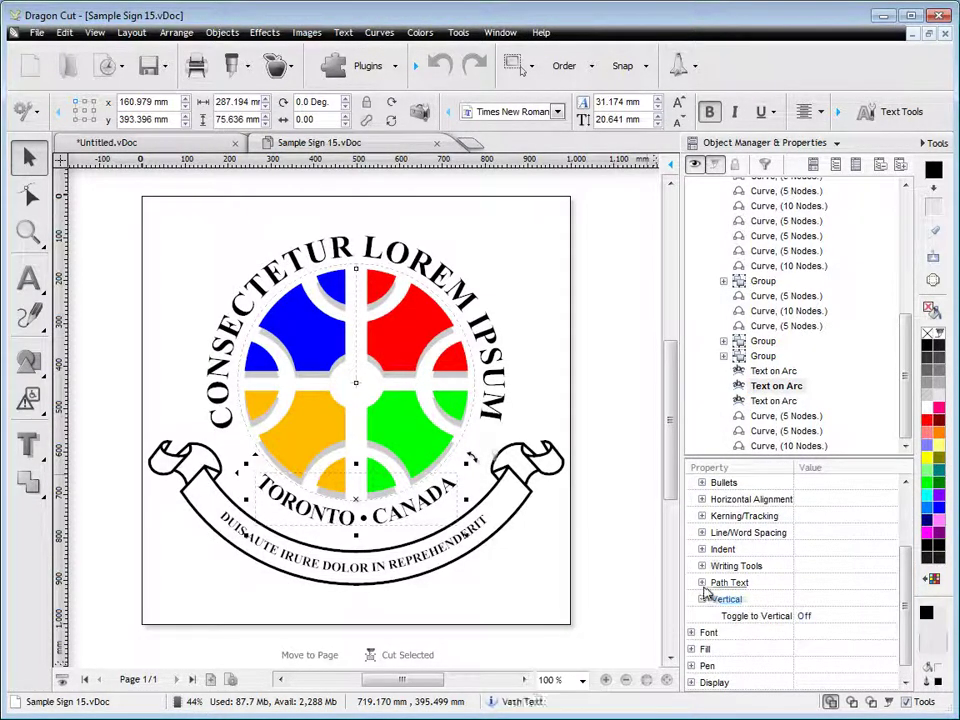
{"action": "left_click", "coordinate": [701, 582]}
{"action": "left_click", "coordinate": [702, 566]}
{"action": "left_click", "coordinate": [702, 549]}
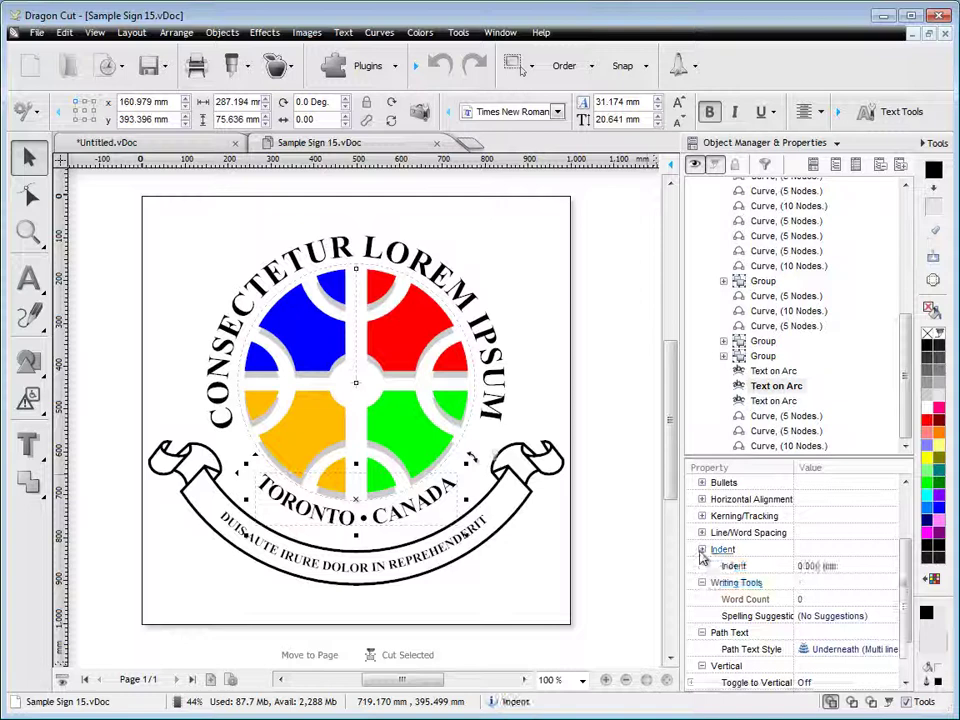
{"action": "scroll", "coordinate": [890, 580], "scroll_direction": "down", "scroll_amount": 2}
{"action": "left_click", "coordinate": [857, 566]}
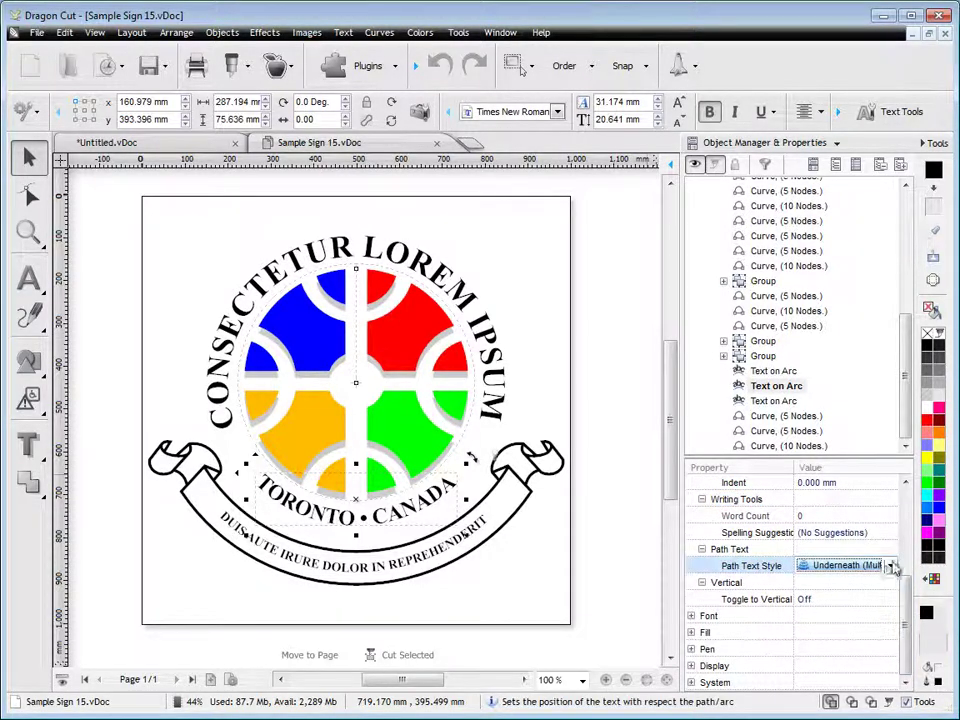
{"action": "left_click", "coordinate": [890, 566]}
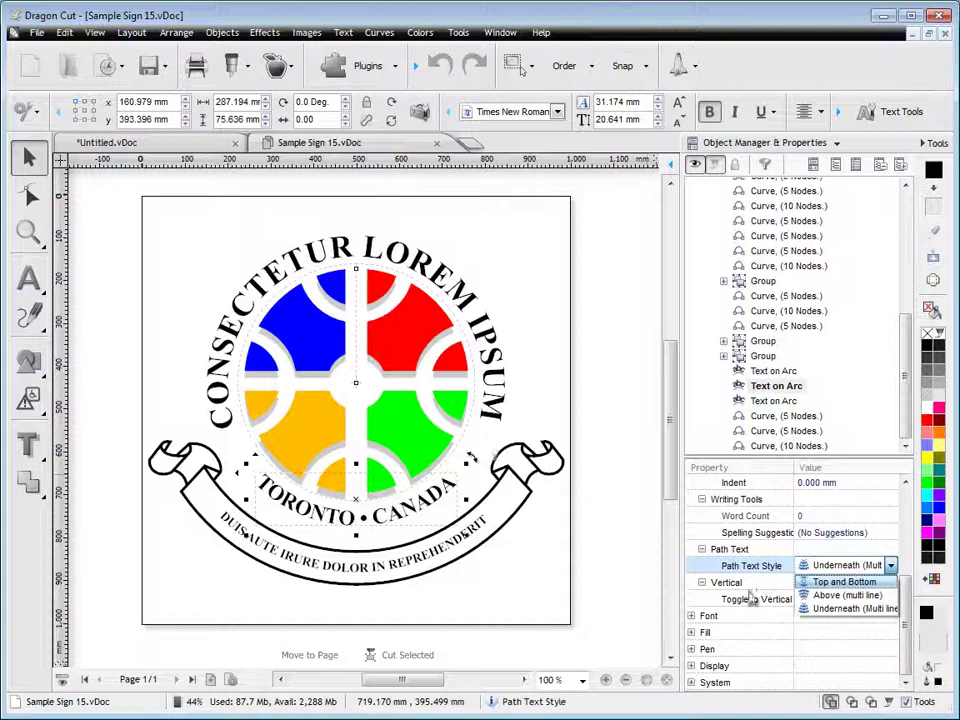
{"action": "left_click", "coordinate": [693, 618]}
- Change the font of the "TORONTO • CANADA" arc text to Clarendon Blk BT in its font properties
{"action": "left_click", "coordinate": [691, 616]}
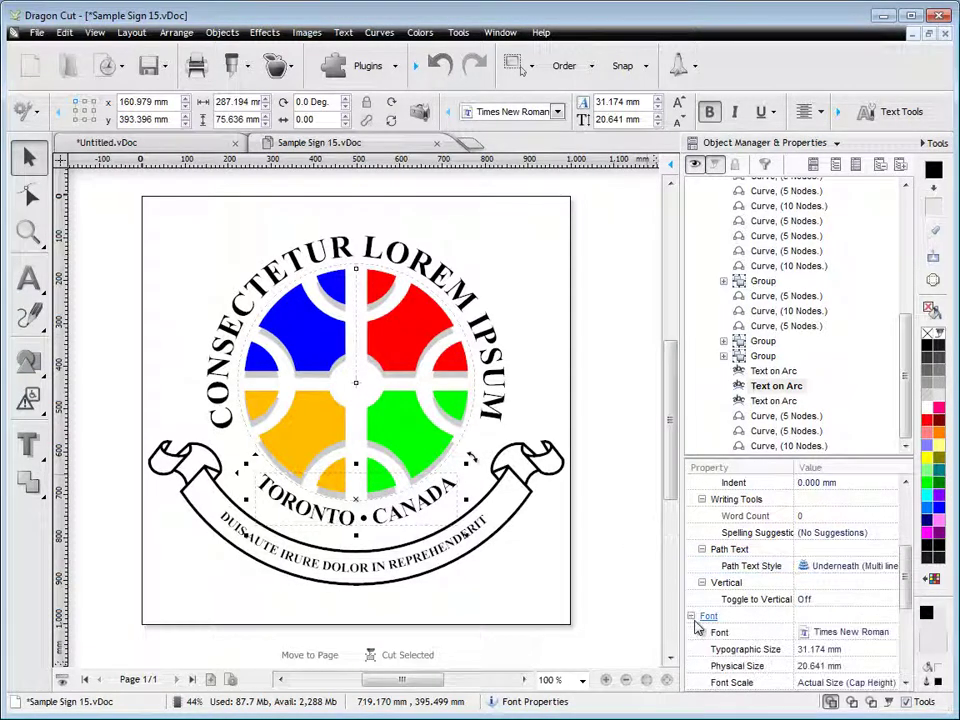
{"action": "scroll", "coordinate": [908, 600], "scroll_direction": "down", "scroll_amount": 3}
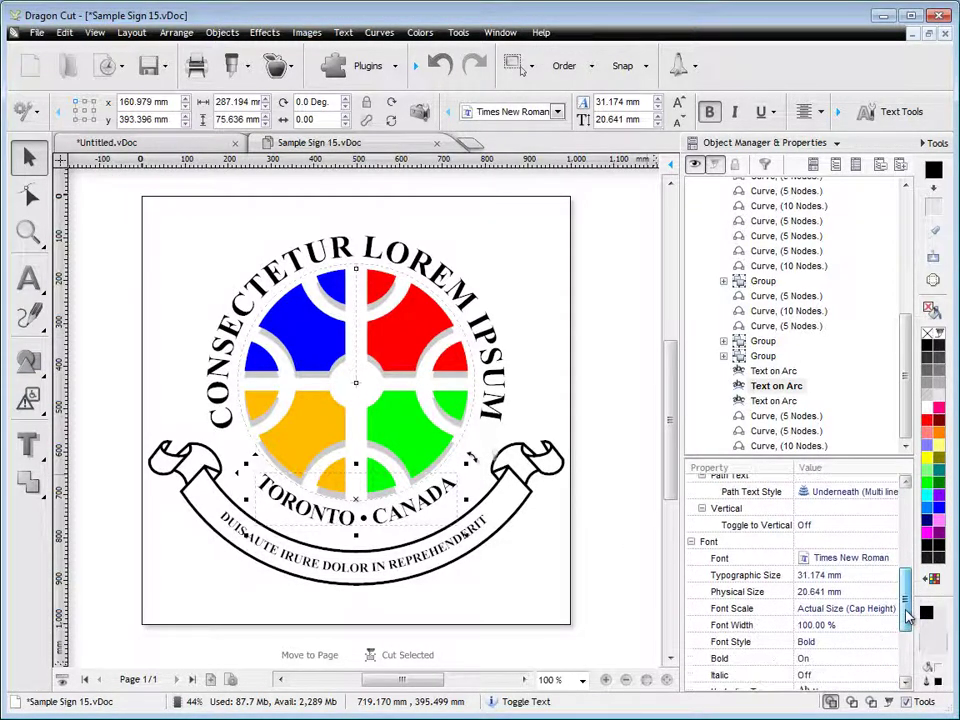
{"action": "left_click", "coordinate": [884, 560]}
{"action": "left_click", "coordinate": [890, 556]}
{"action": "mouse_move", "coordinate": [584, 338]}
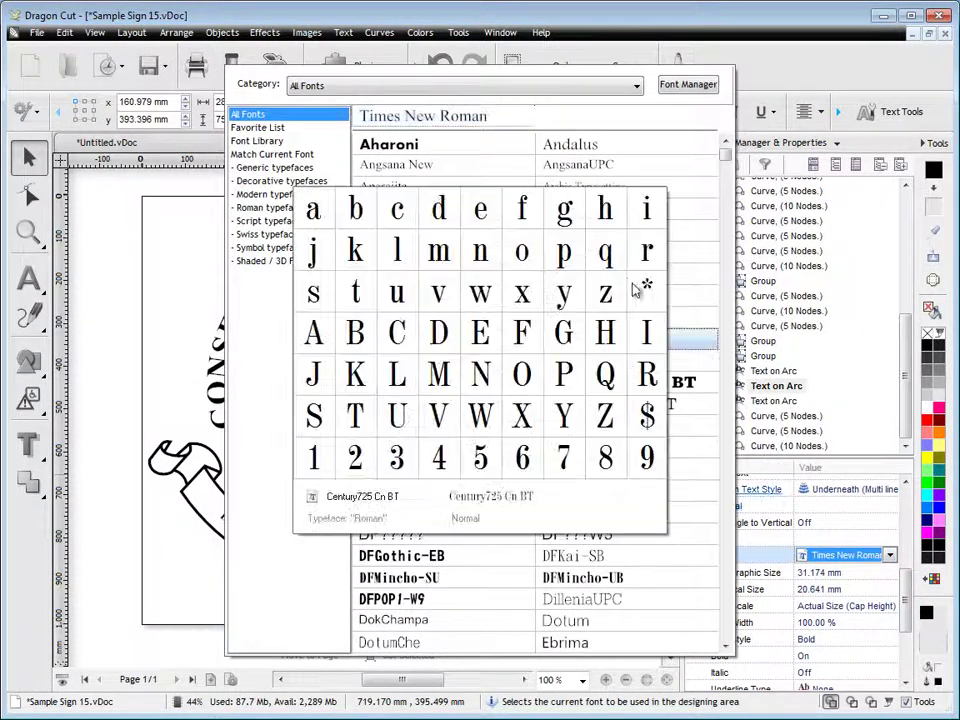
{"action": "left_click", "coordinate": [686, 383]}
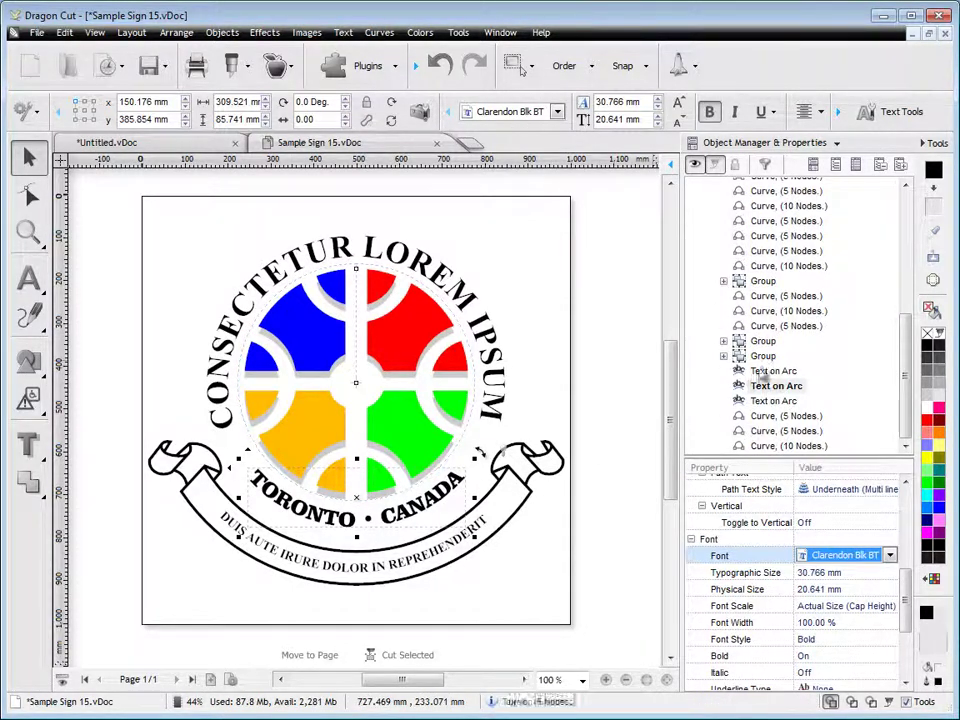
- View the fill style and pen settings in the Color, Fills and Pen Tools
{"action": "left_click", "coordinate": [765, 145]}
{"action": "left_click", "coordinate": [766, 184]}
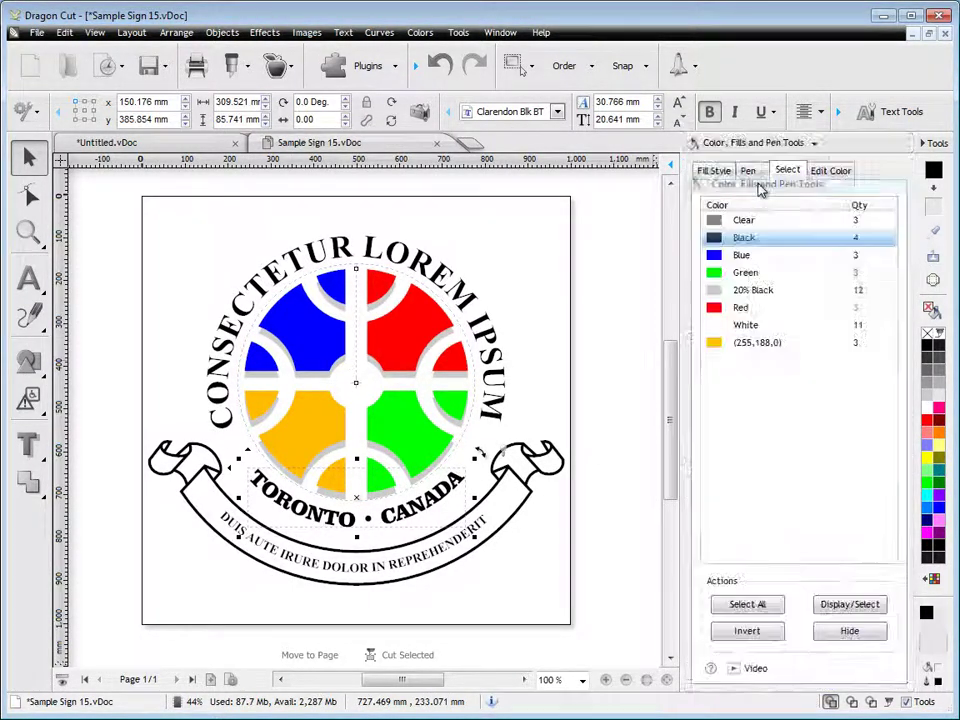
{"action": "left_click", "coordinate": [714, 170]}
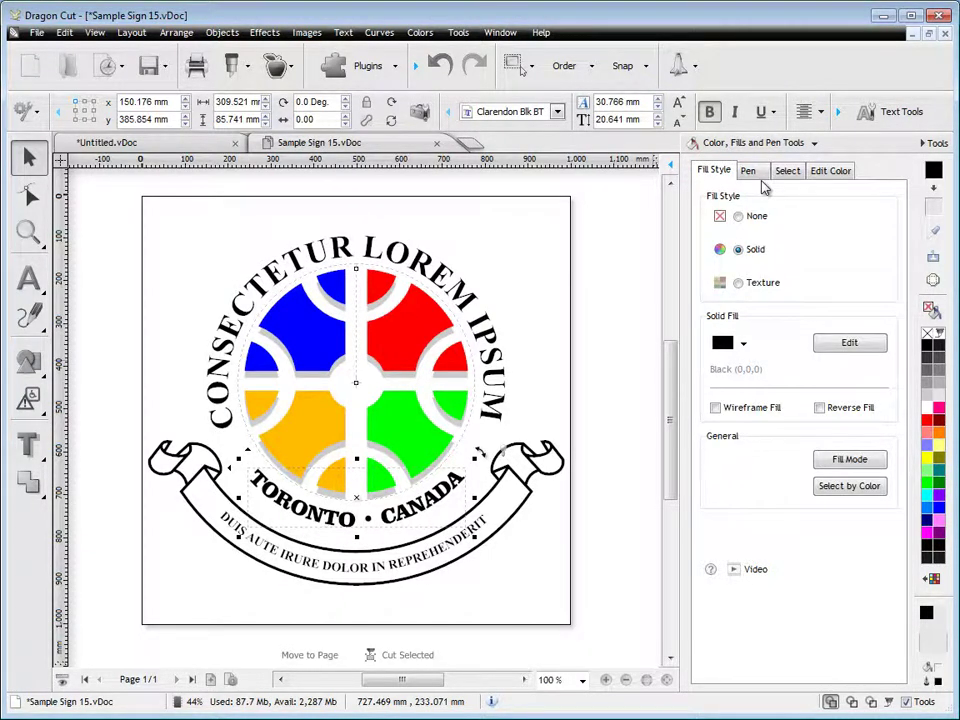
{"action": "left_click", "coordinate": [750, 172]}
- Look through the space, distribute and align options in the Align, Space and Distribute tools
{"action": "left_click", "coordinate": [759, 146]}
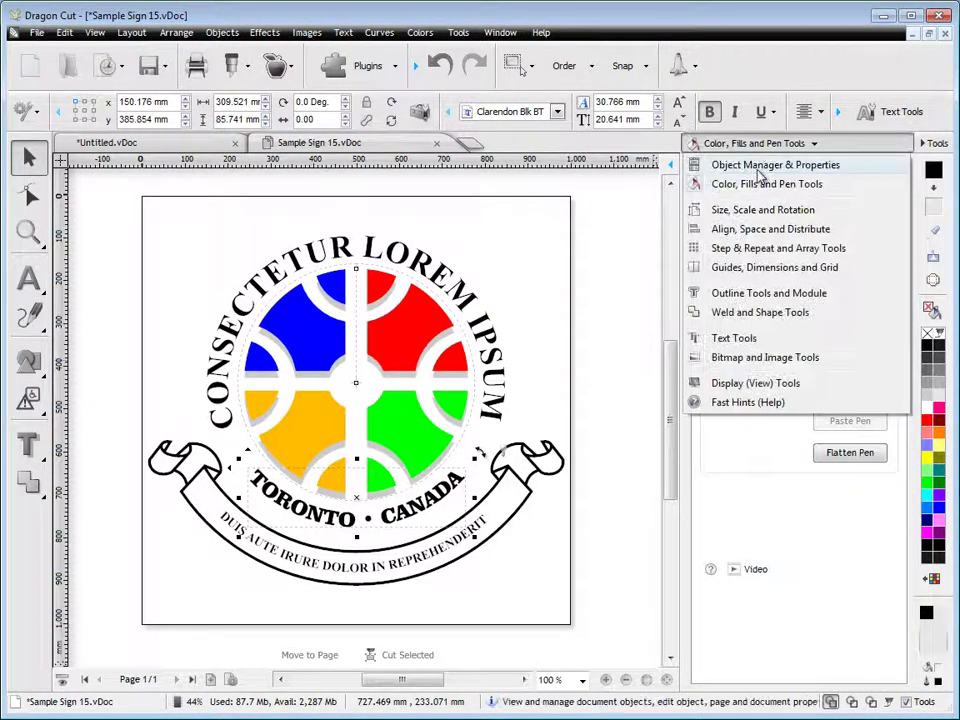
{"action": "left_click", "coordinate": [761, 228]}
{"action": "left_click", "coordinate": [745, 171]}
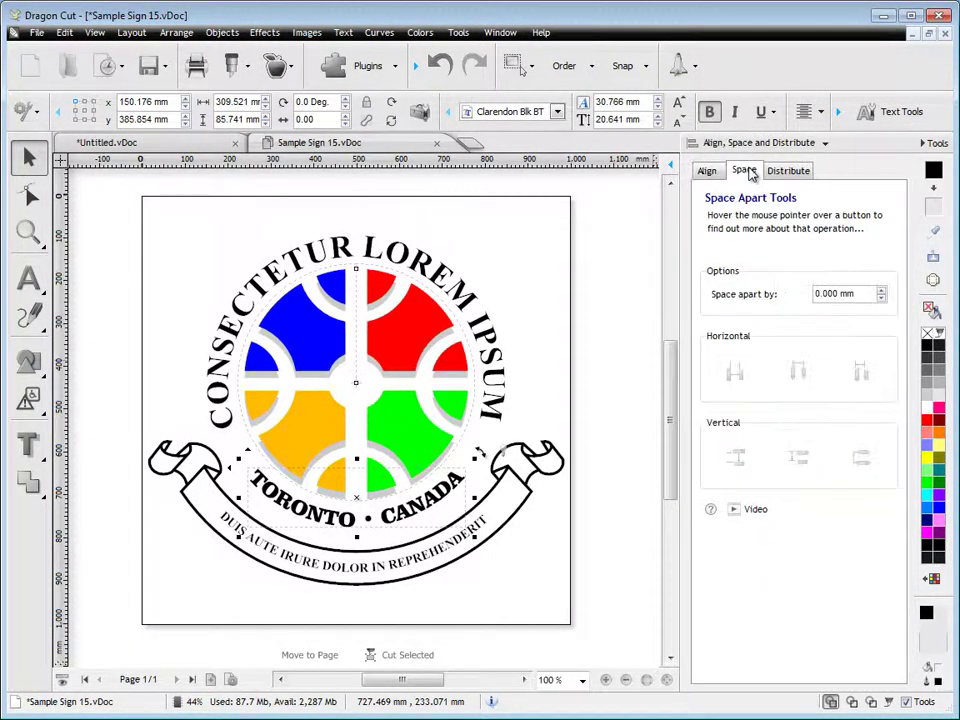
{"action": "left_click", "coordinate": [790, 171]}
{"action": "left_click", "coordinate": [707, 171]}
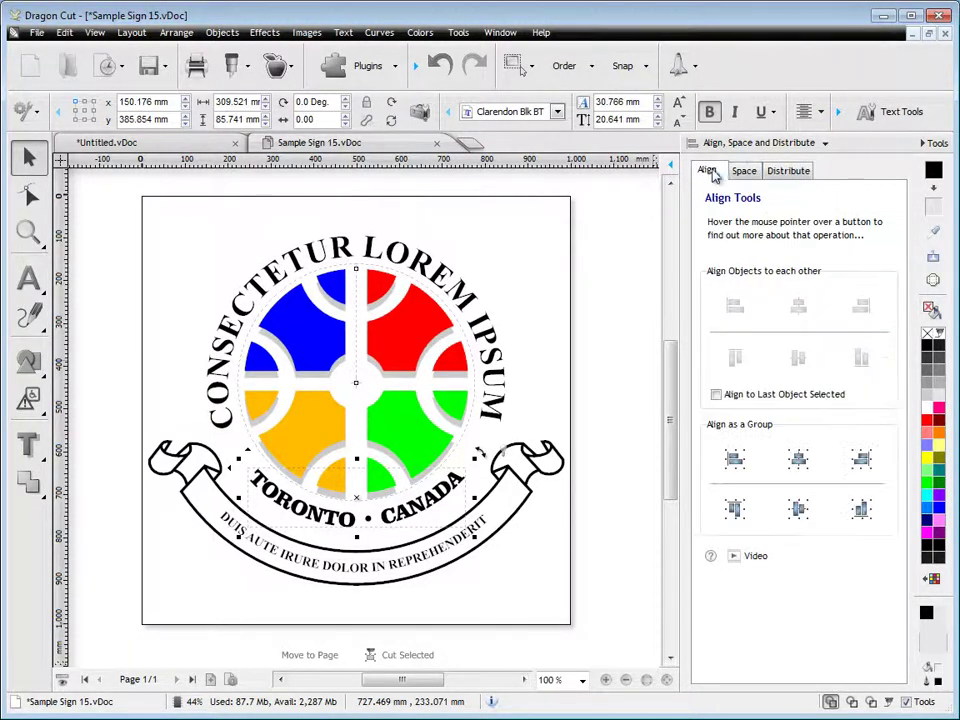
- View the Create Outline settings in the Outline Tools and Module and look over the list of other tool sets
{"action": "left_click", "coordinate": [760, 144]}
{"action": "left_click", "coordinate": [748, 295]}
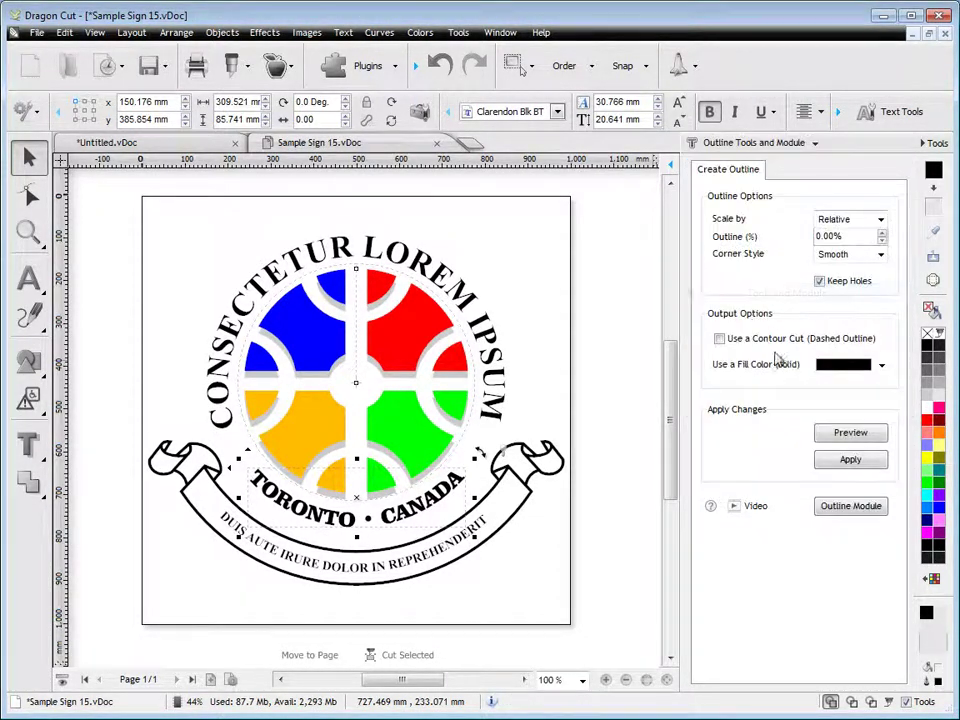
{"action": "left_click", "coordinate": [745, 143]}
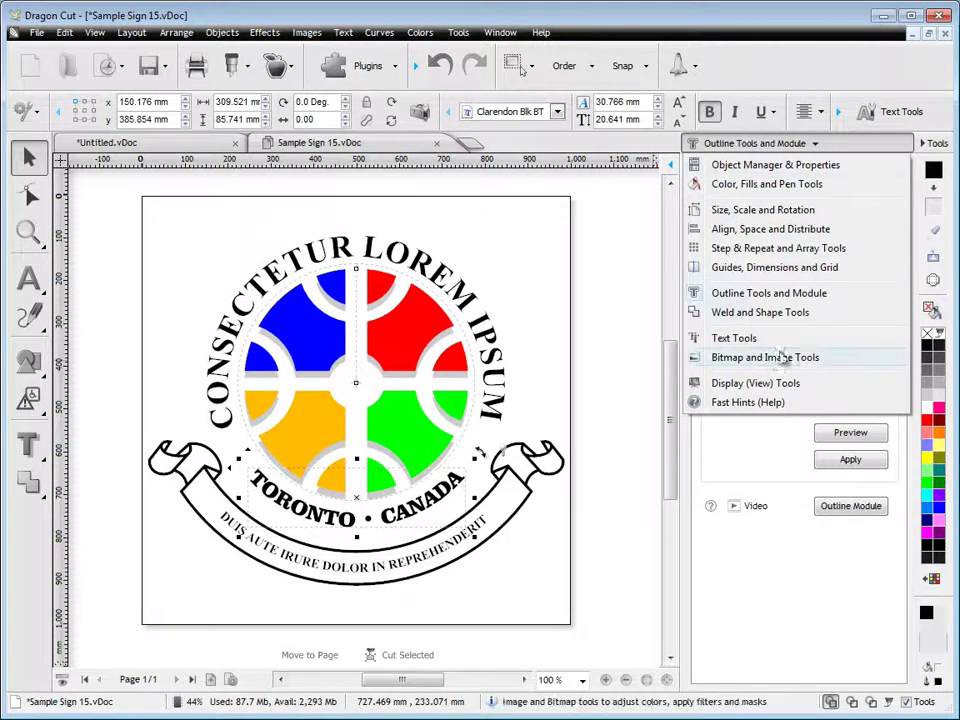
{"action": "left_click", "coordinate": [849, 146]}
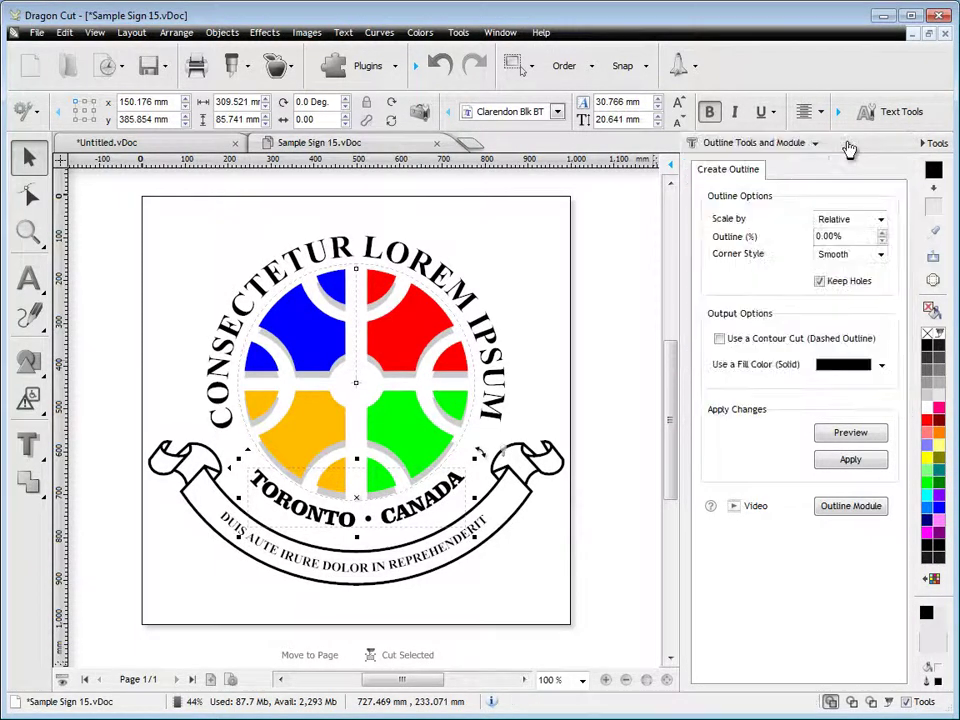
- Show the page thumbnails of Sample Sign 15 and browse through its list of objects
{"action": "left_click", "coordinate": [670, 165]}
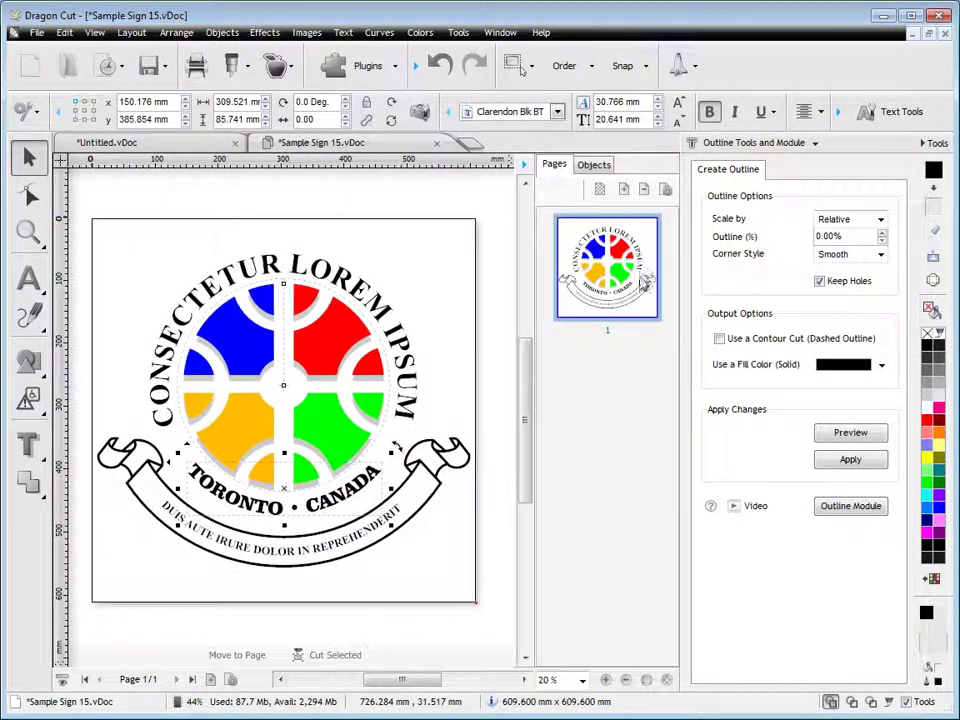
{"action": "left_click", "coordinate": [594, 165]}
{"action": "left_click_drag", "start_coordinate": [668, 228], "coordinate": [671, 575]}
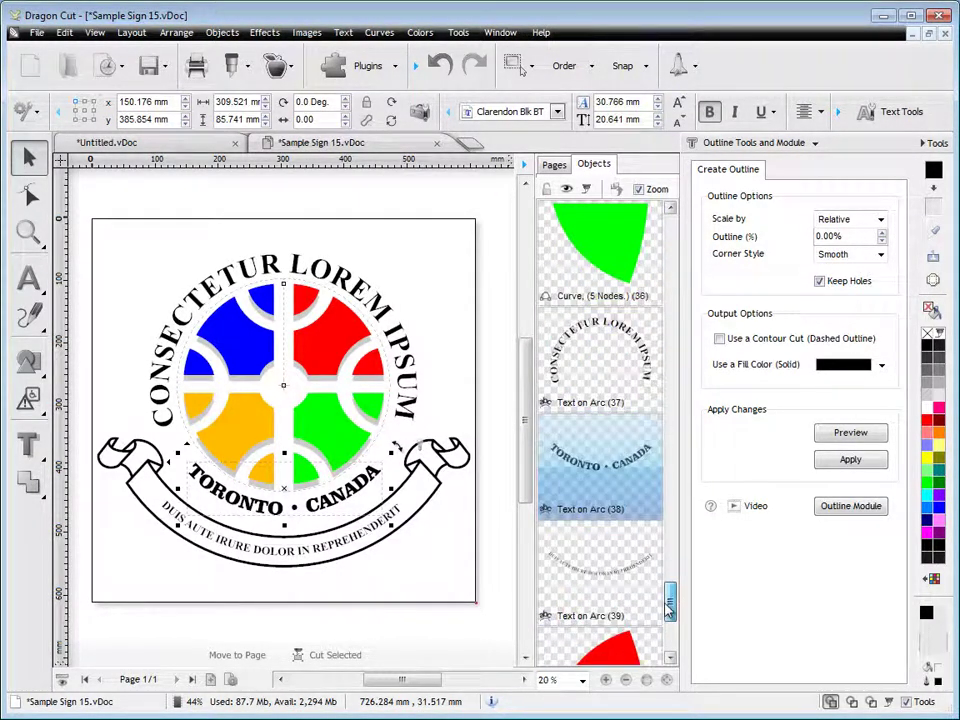
- Select the small green 5-node curve nearest the emblem's bottom centre from the object list and fill it with red
{"action": "scroll", "coordinate": [612, 485], "scroll_direction": "up", "scroll_amount": 3}
{"action": "left_click", "coordinate": [612, 485]}
{"action": "left_click", "coordinate": [605, 345]}
{"action": "left_click", "coordinate": [622, 205]}
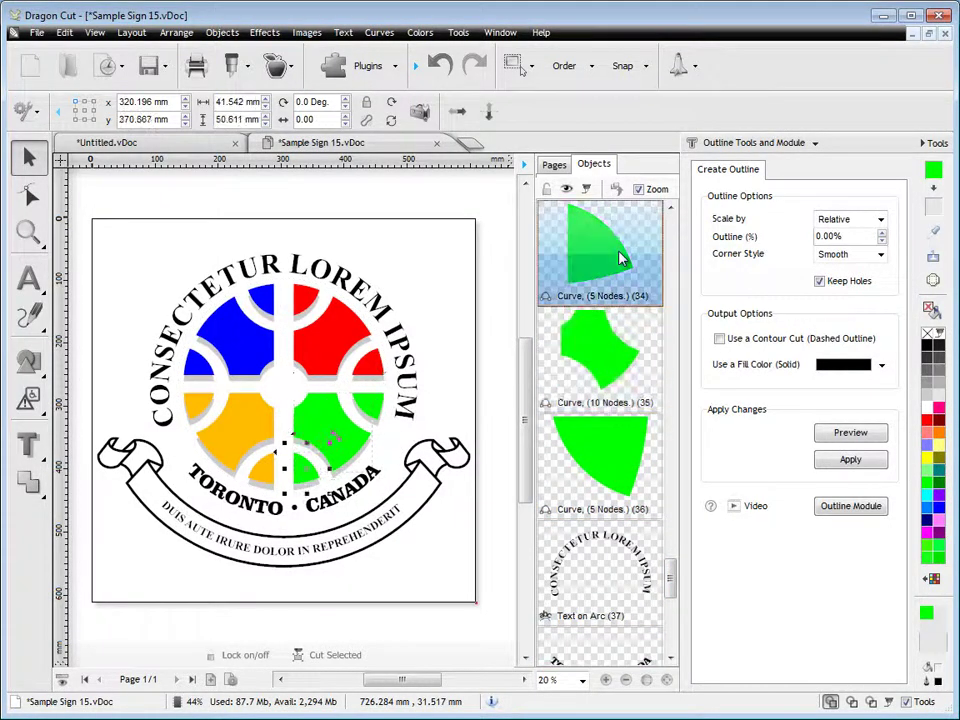
{"action": "left_click", "coordinate": [927, 421]}
- Select the small orange 5-node curve from the object list, and add a blank second page based on the current page
{"action": "scroll", "coordinate": [678, 592], "scroll_direction": "up", "scroll_amount": 5}
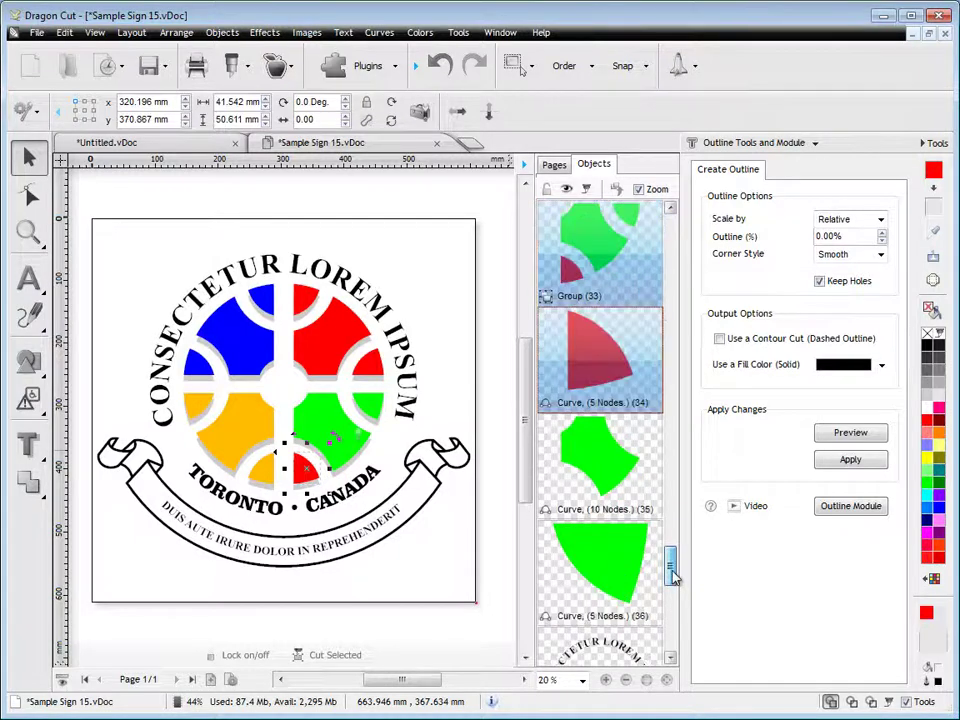
{"action": "left_click", "coordinate": [619, 263]}
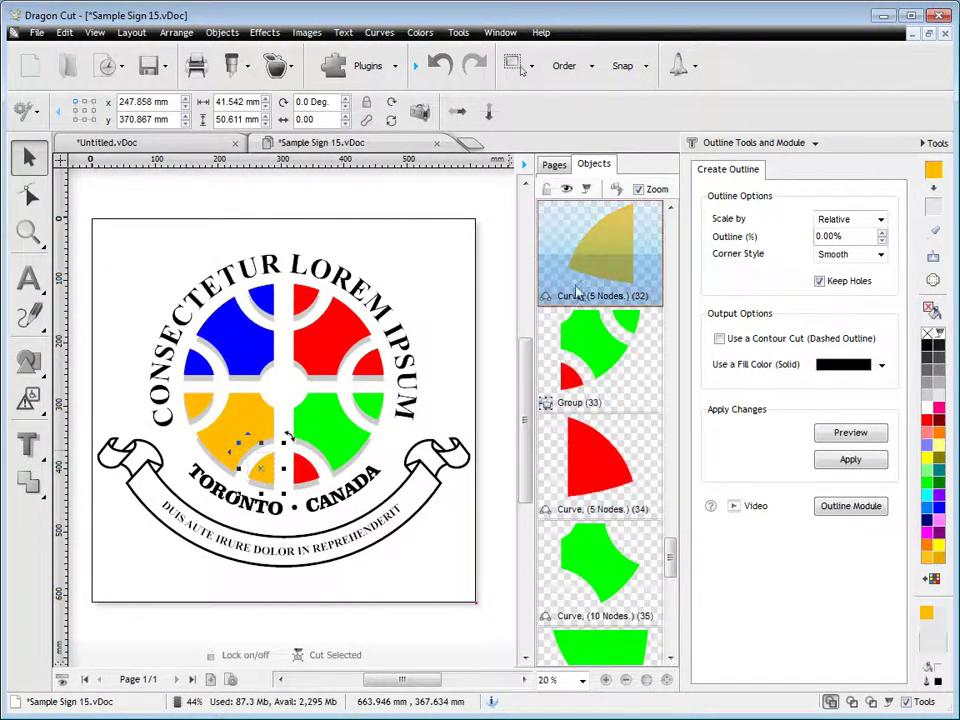
{"action": "left_click", "coordinate": [557, 166]}
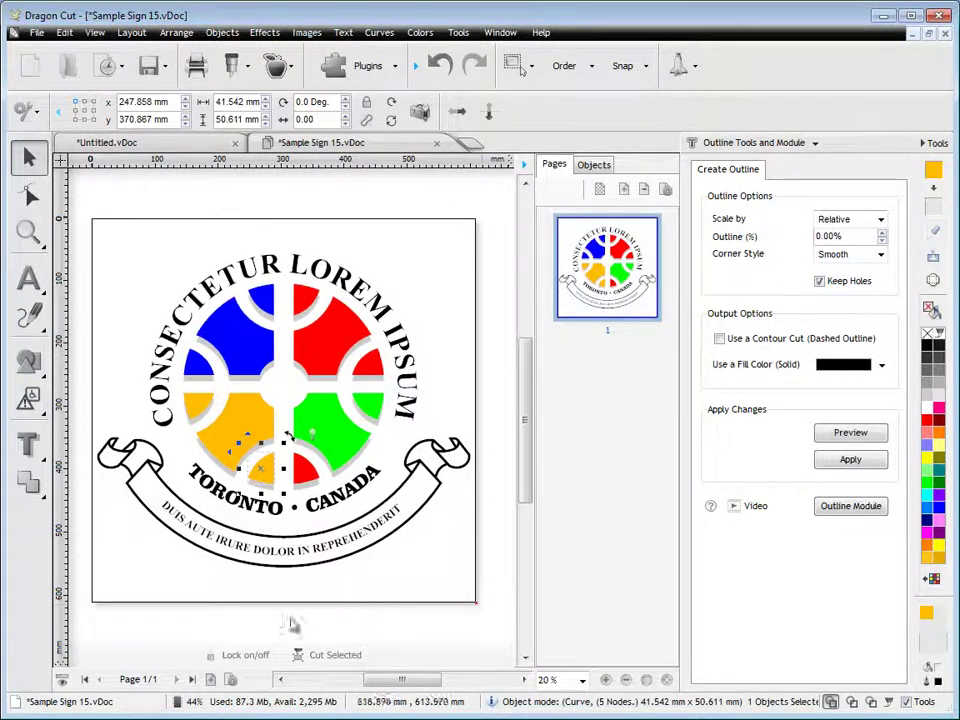
{"action": "left_click", "coordinate": [211, 679]}
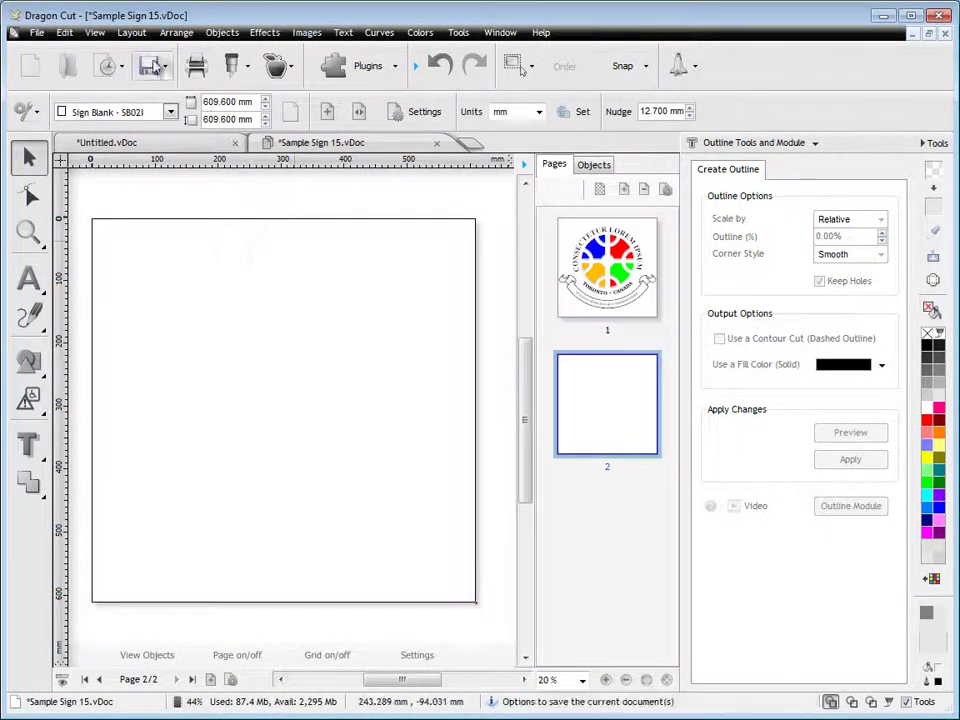
{"action": "left_click", "coordinate": [131, 32]}
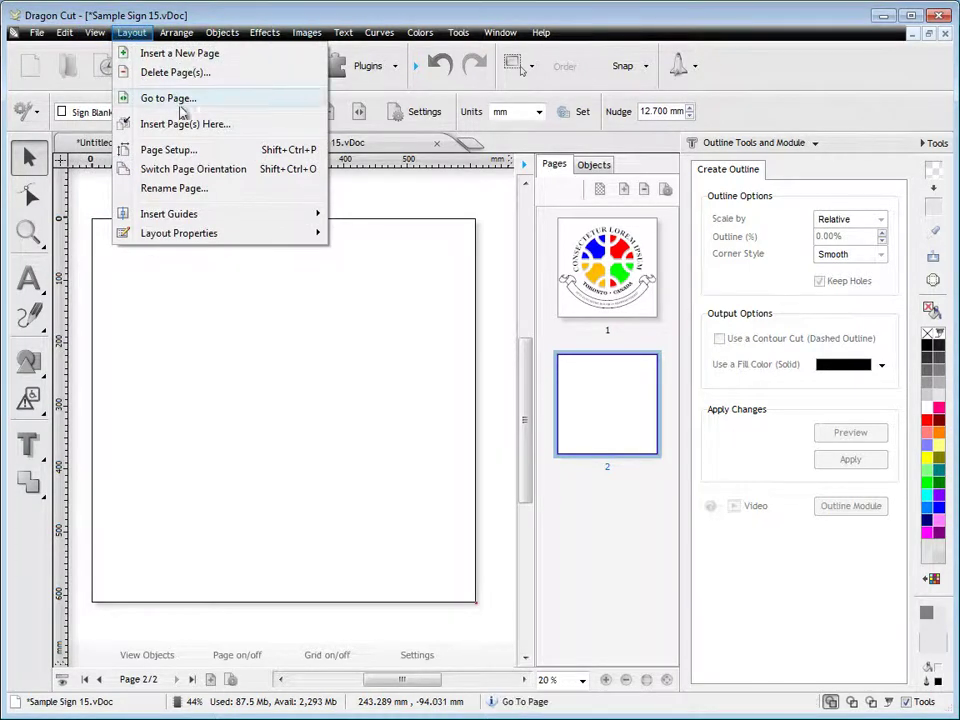
{"action": "left_click", "coordinate": [170, 289]}
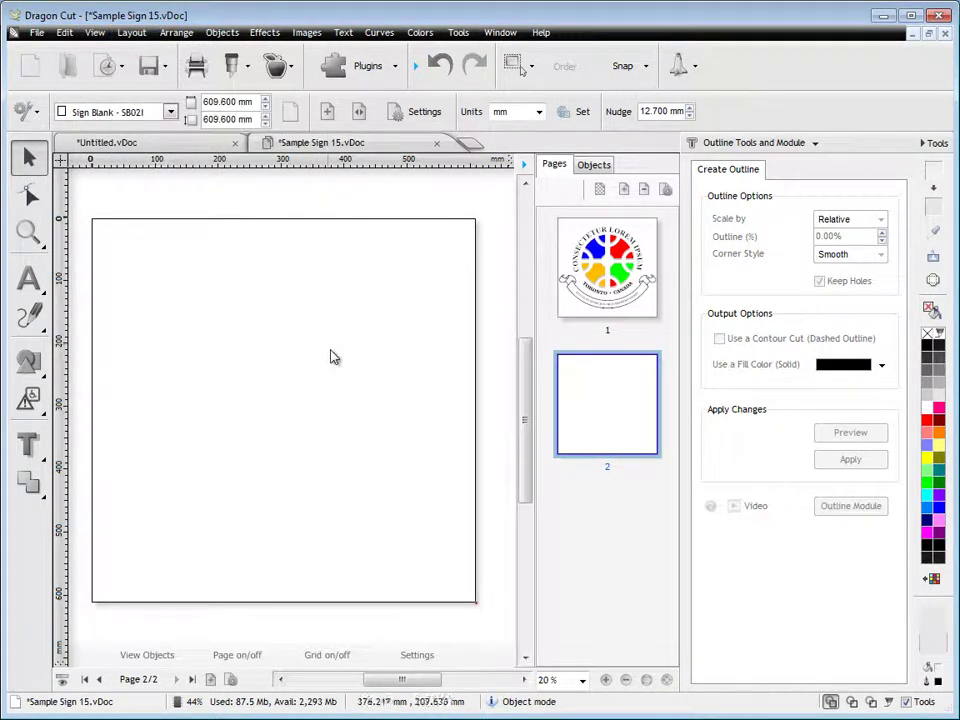
- Collapse the pages and objects manager and the docked tool set to enlarge the drawing area
{"action": "left_click", "coordinate": [524, 163]}
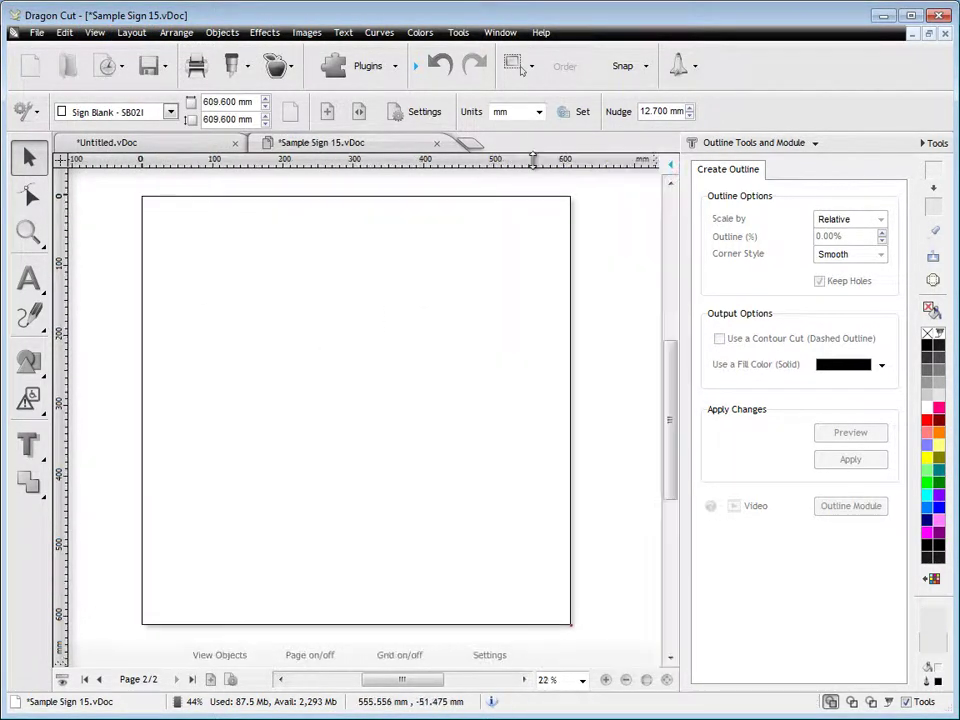
{"action": "left_click", "coordinate": [934, 146]}
{"action": "left_click_drag", "start_coordinate": [515, 284], "coordinate": [544, 313]}
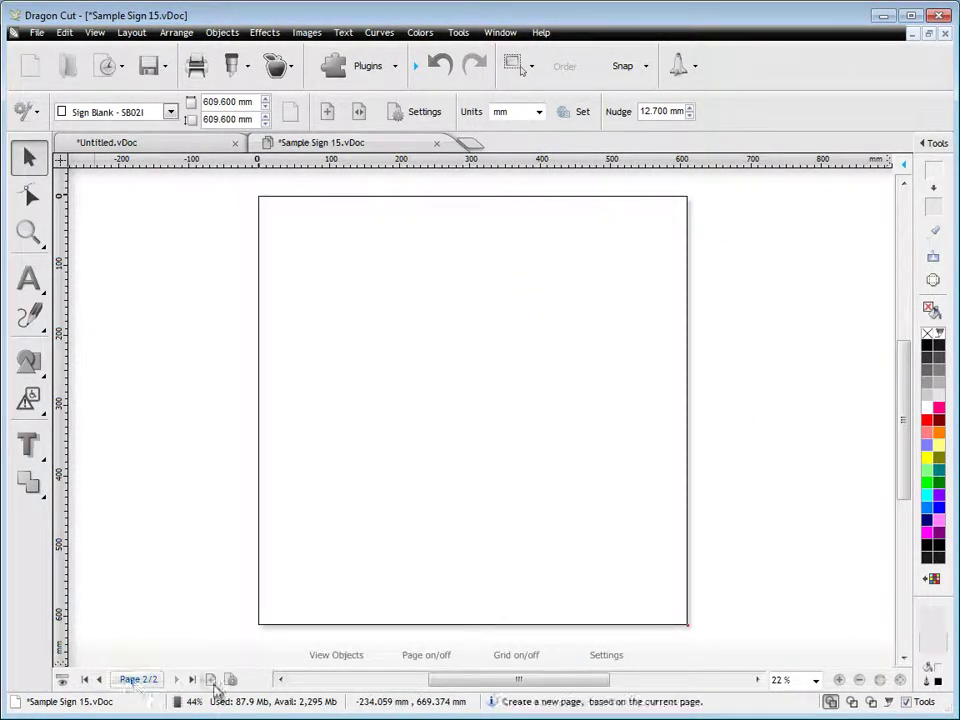
- Return to page 1 of the sign and compare the open documents by viewing Untitled.vDoc and returning to Sample Sign 15.vDoc
{"action": "left_click", "coordinate": [99, 682]}
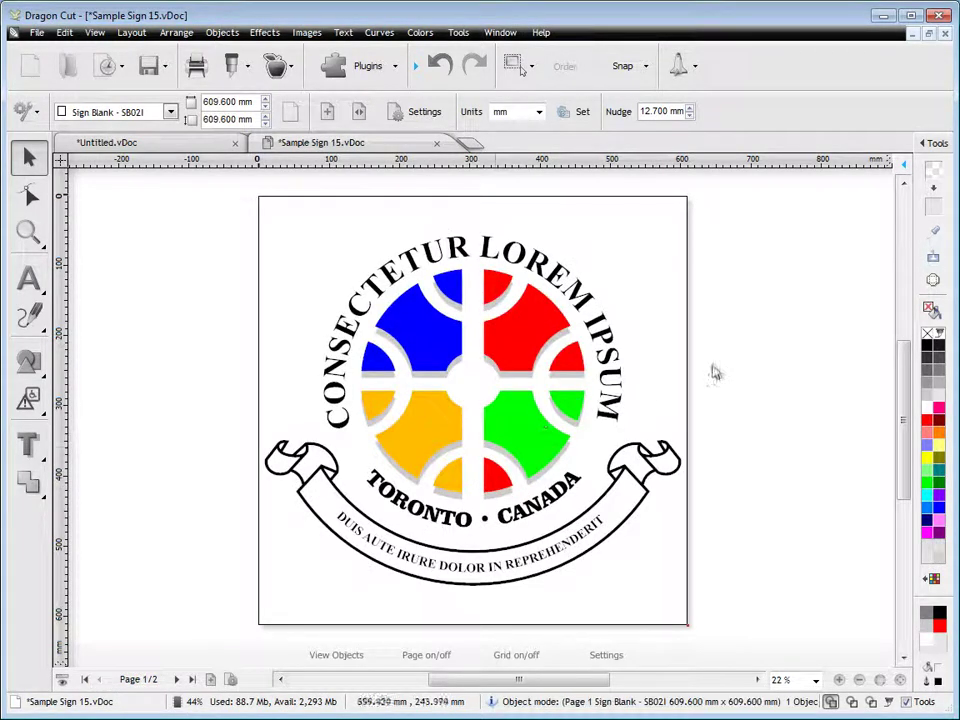
{"action": "left_click", "coordinate": [168, 145]}
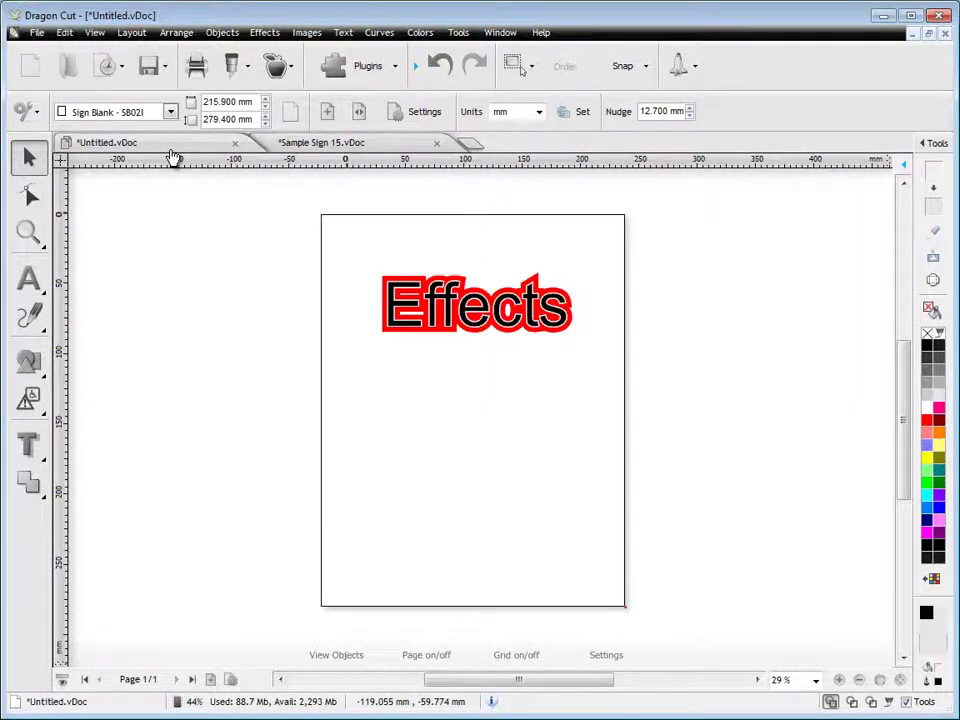
{"action": "left_click", "coordinate": [295, 145]}
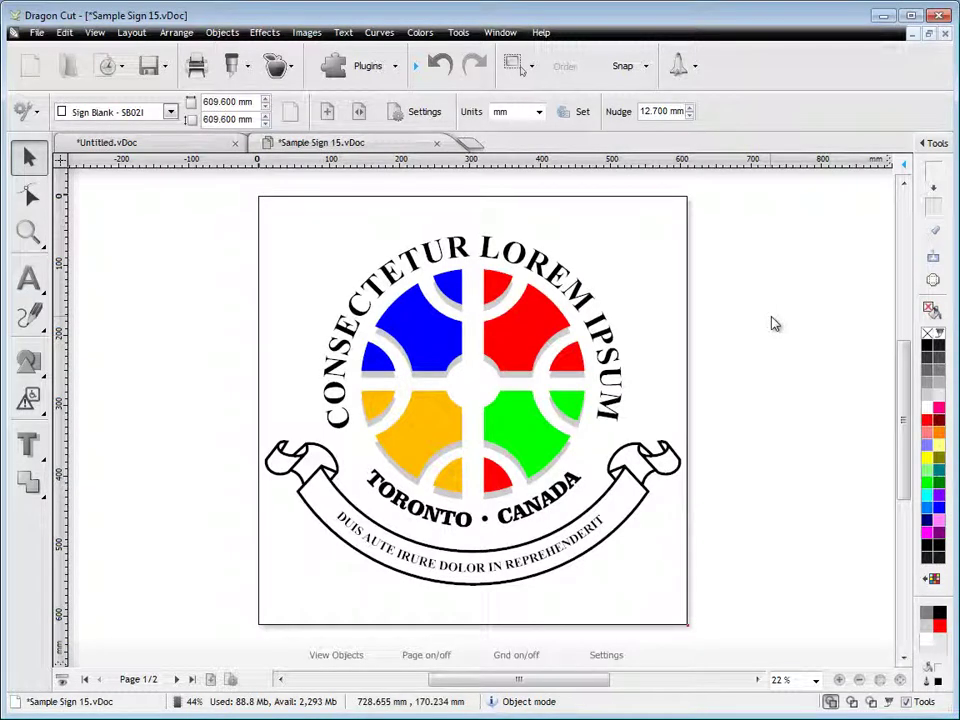
- View the sign in wireframe with cut colors and in plain black wireframe, and return to the full-color display
{"action": "left_click", "coordinate": [851, 703]}
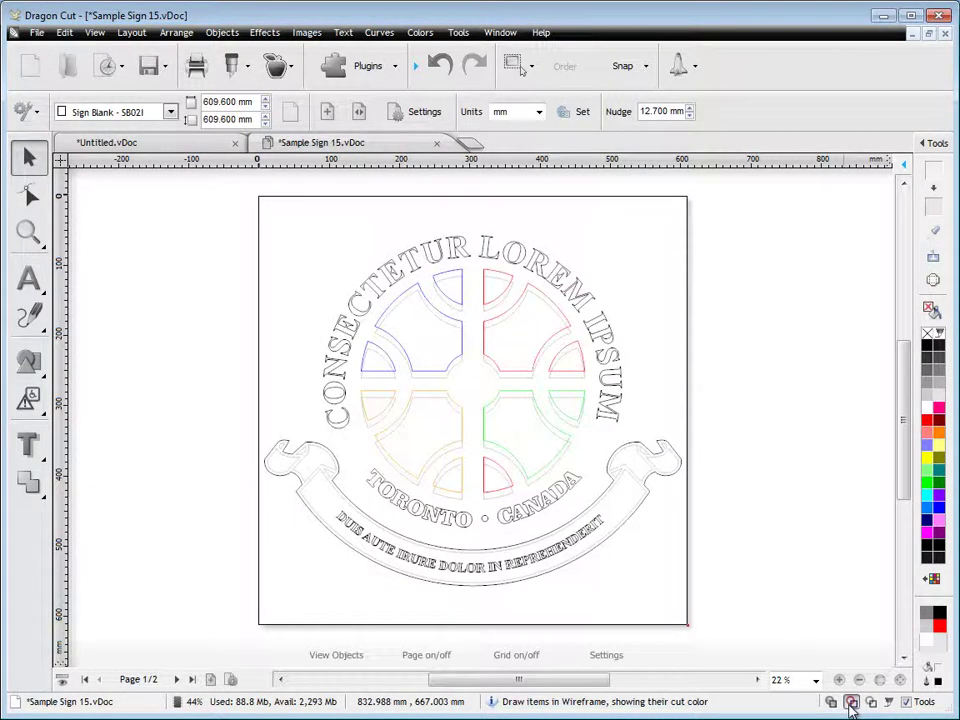
{"action": "left_click", "coordinate": [870, 704]}
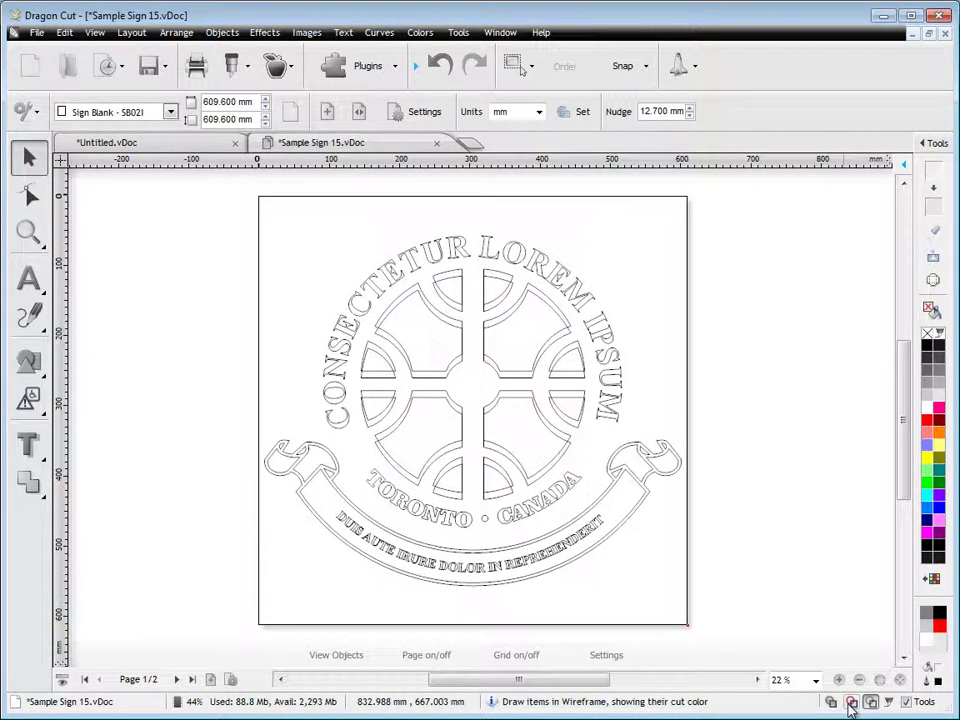
{"action": "left_click", "coordinate": [831, 703]}
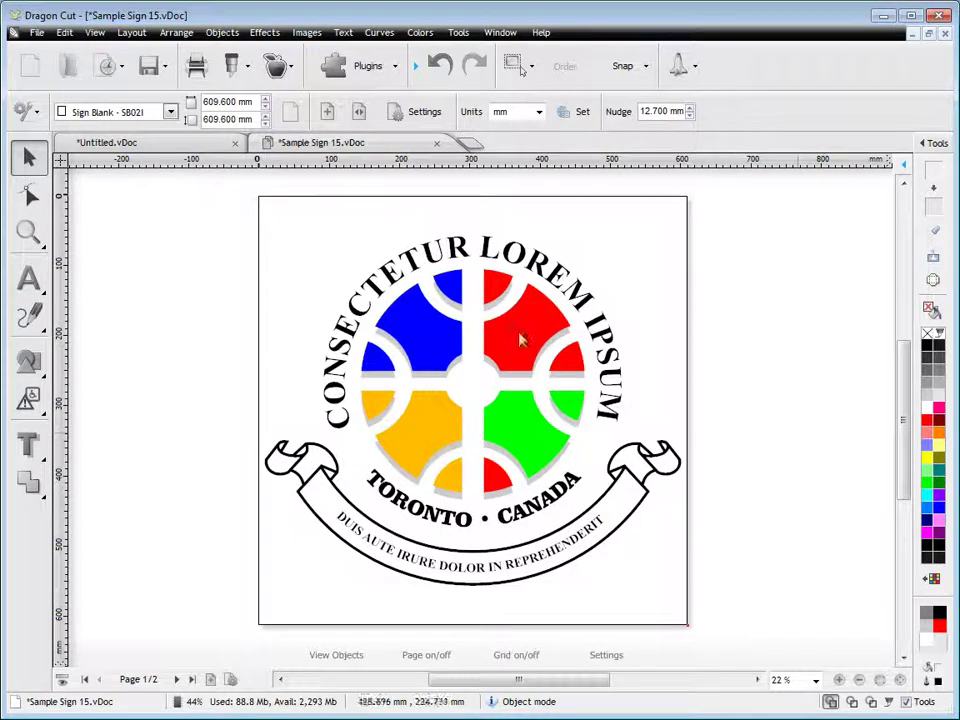
- Browse the page size categories and set page 1 to Sign Blank 12M, 2,400 x 2,400 mm, from Sign Blank (Metric)
{"action": "left_click", "coordinate": [172, 114]}
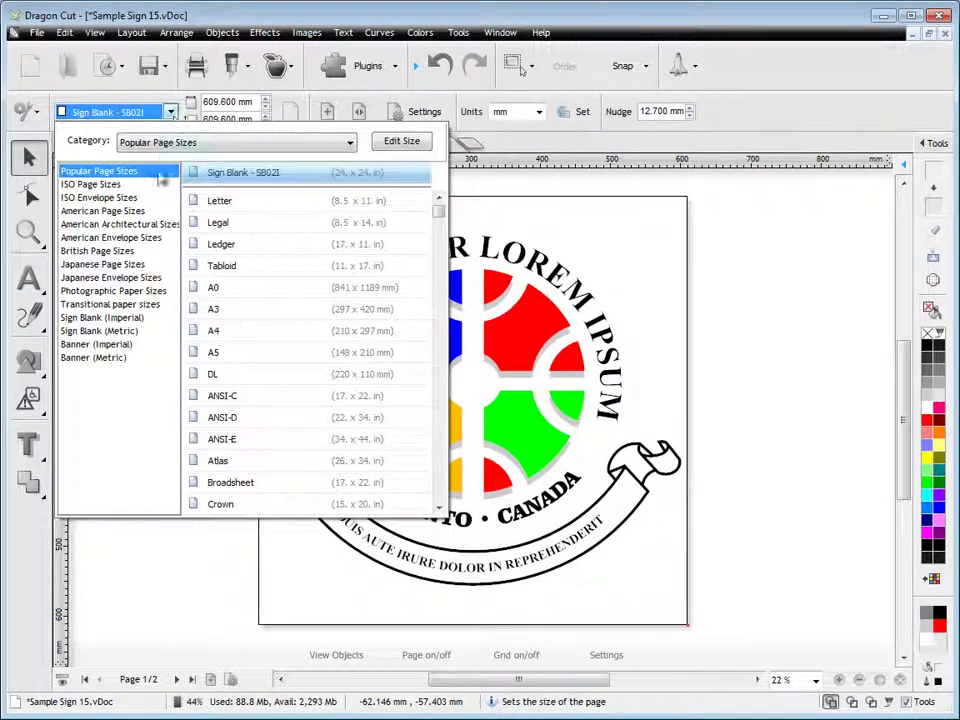
{"action": "left_click", "coordinate": [105, 185]}
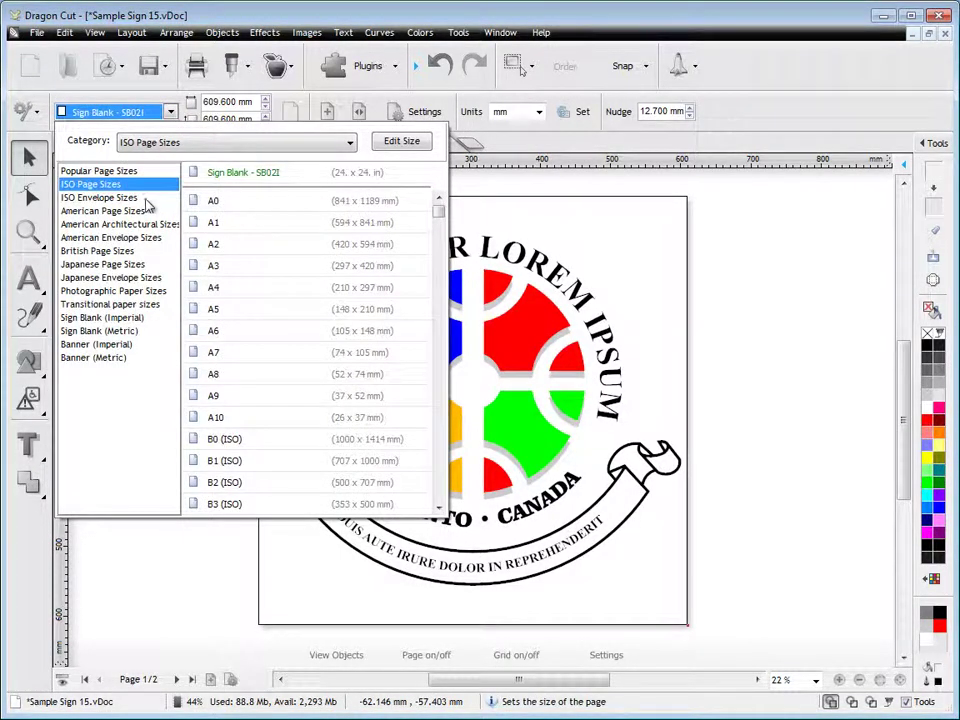
{"action": "left_click", "coordinate": [120, 197]}
{"action": "left_click", "coordinate": [135, 331]}
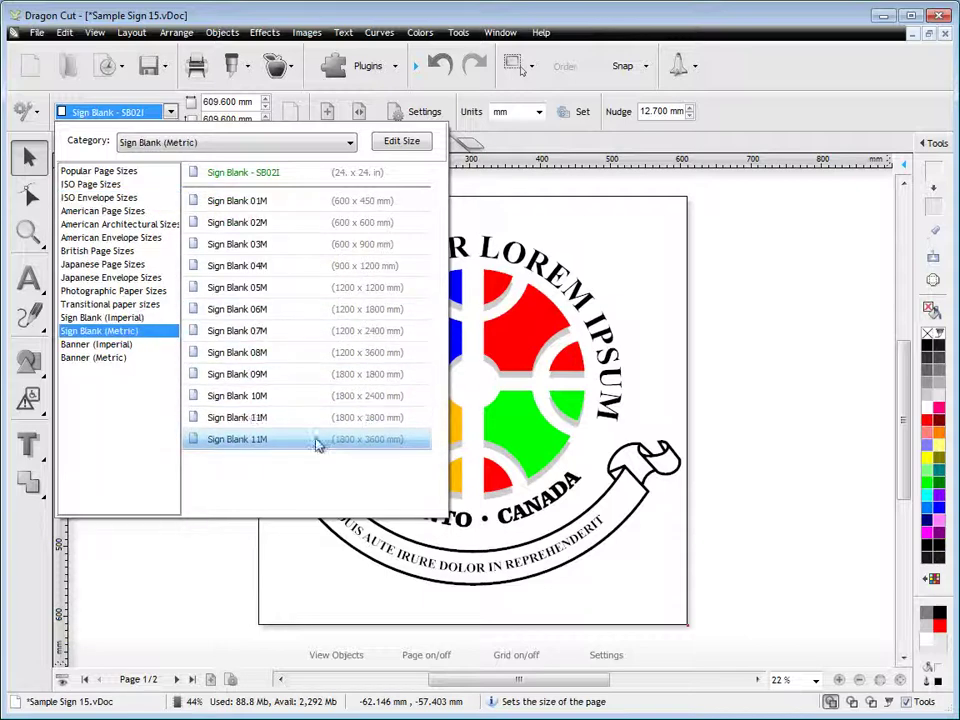
{"action": "left_click", "coordinate": [317, 442]}
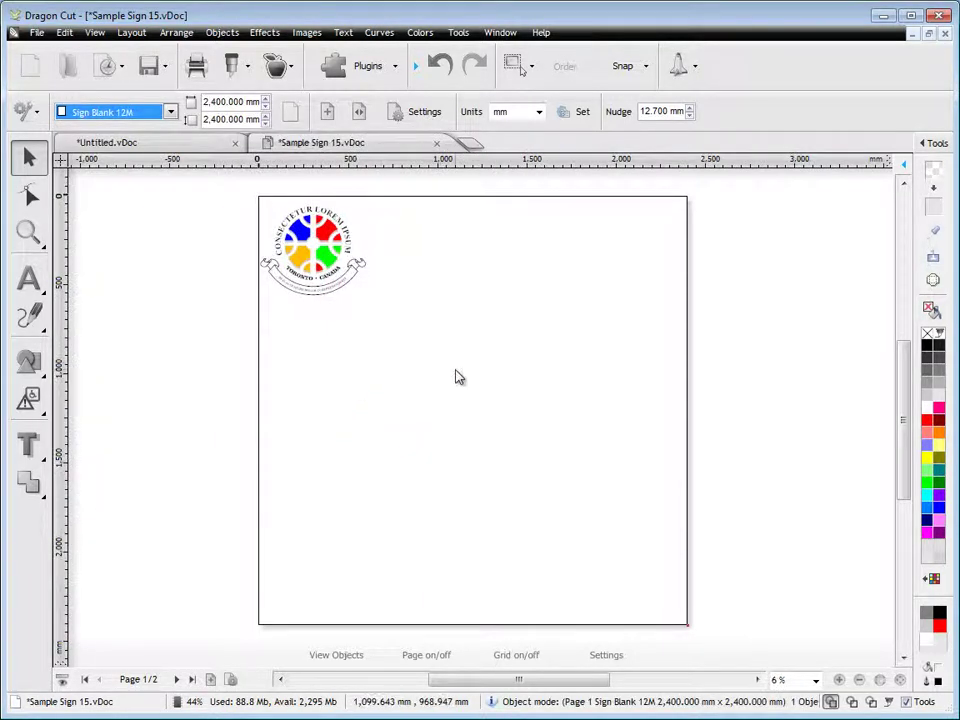